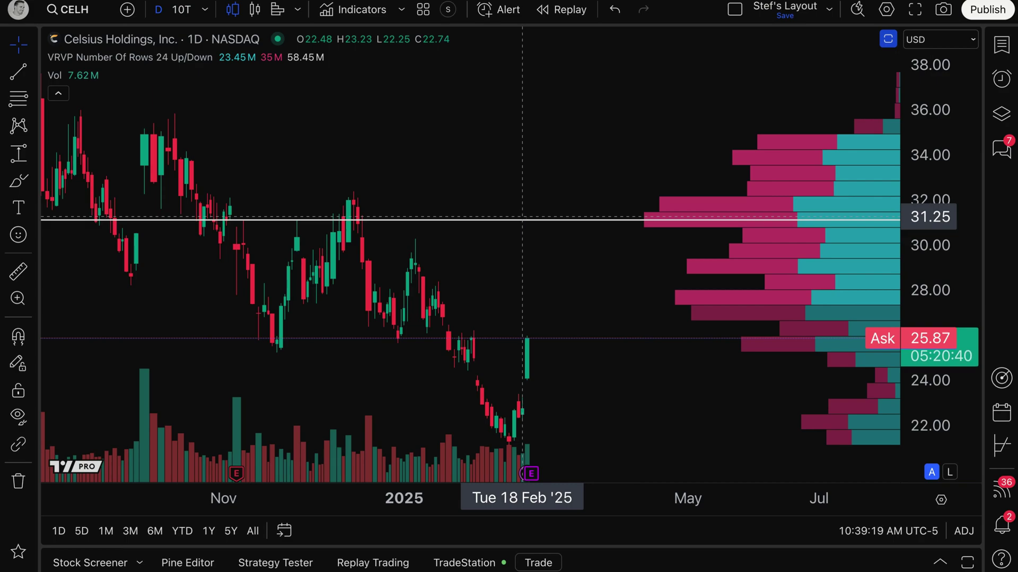
- Open an order ticket for CELH and enable both Take Profit and Stop Loss on the limit buy order
scroll(545, 275, up, 2)
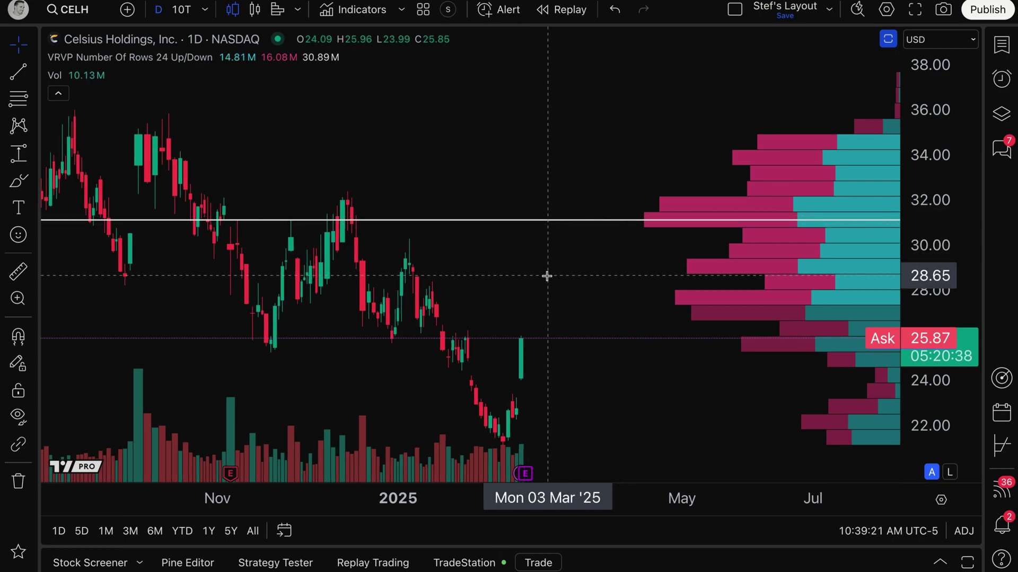
drag(514, 272, 597, 270)
scroll(598, 270, up, 1)
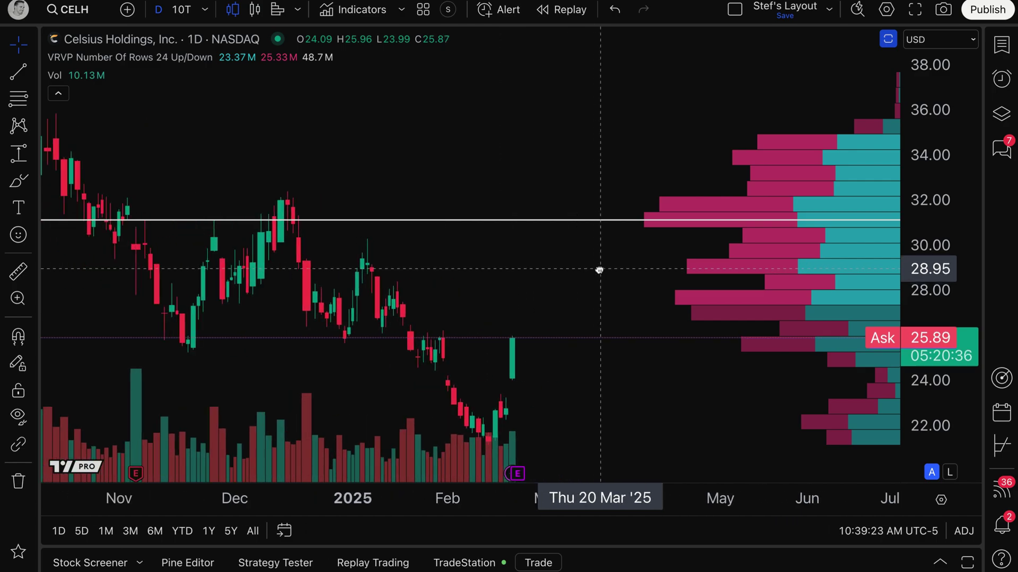
click(538, 563)
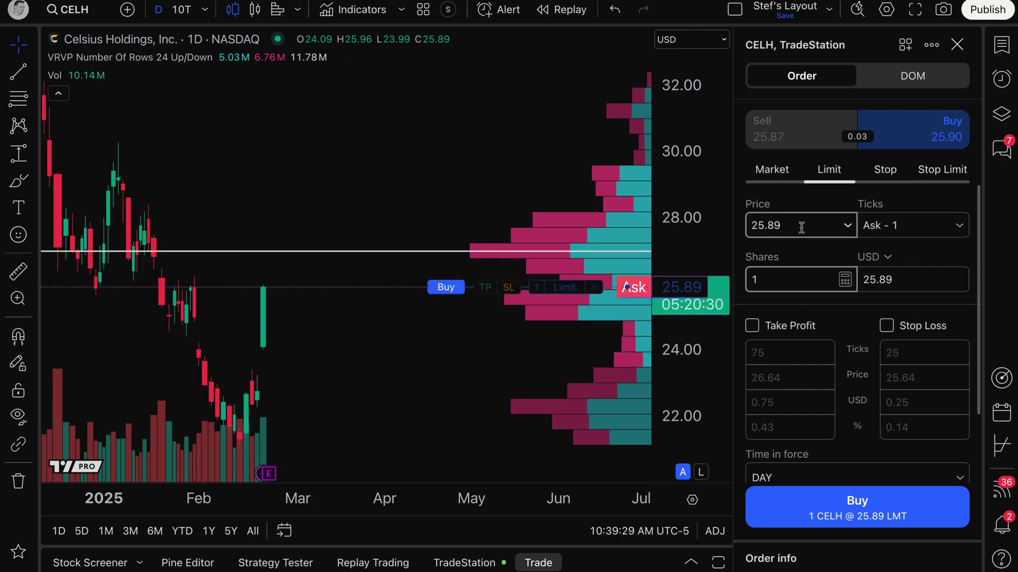
click(752, 327)
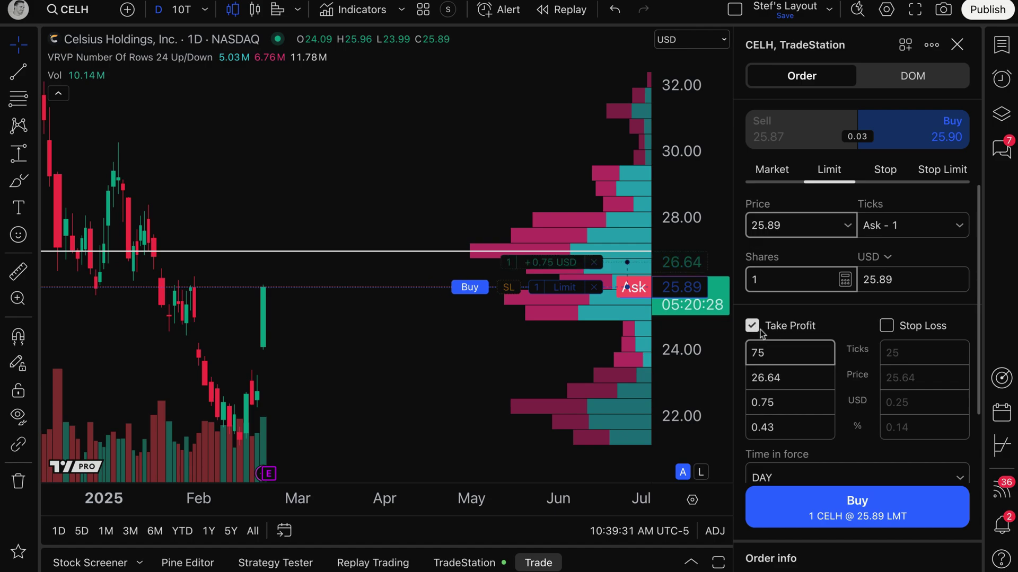
click(887, 326)
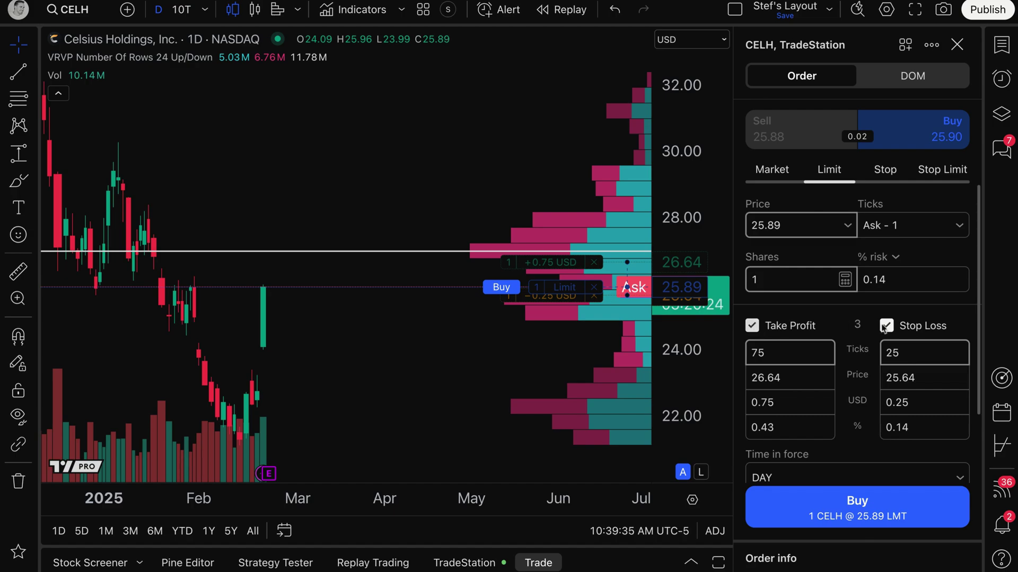
- Compare the Stop Limit and Market order types and the sell side, return to a limit buy order and close the ticket
click(773, 231)
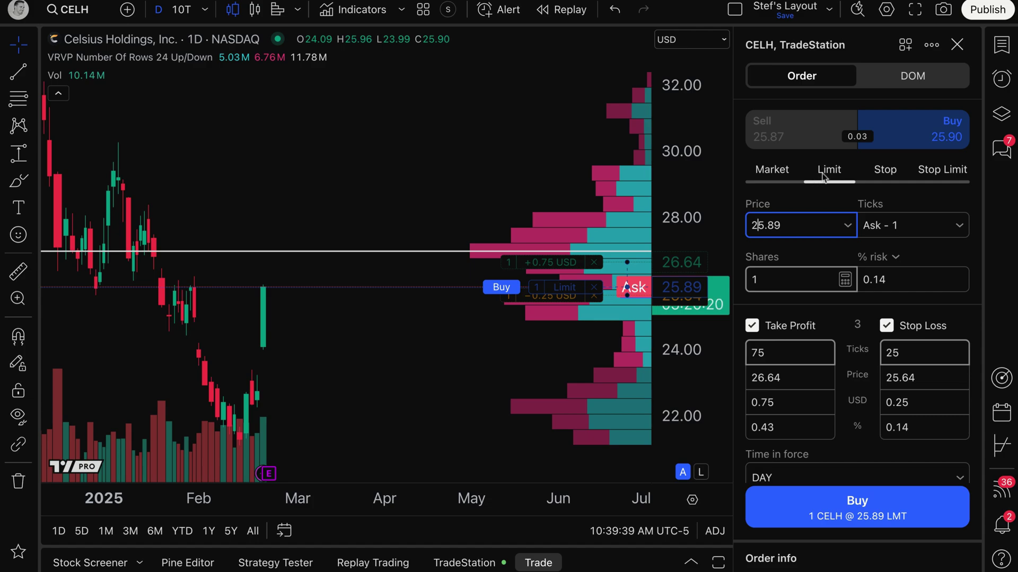
click(938, 175)
click(771, 170)
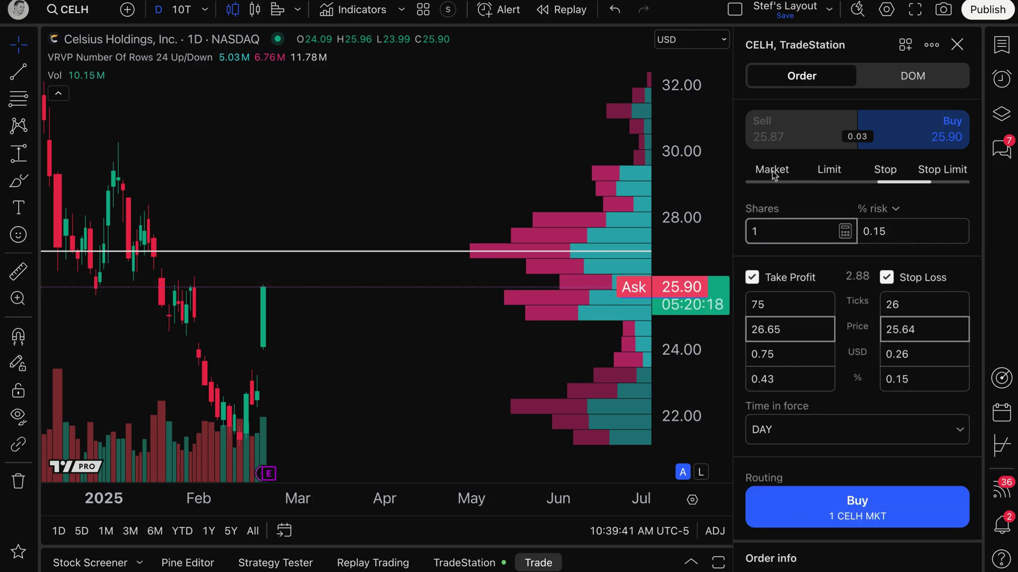
click(814, 140)
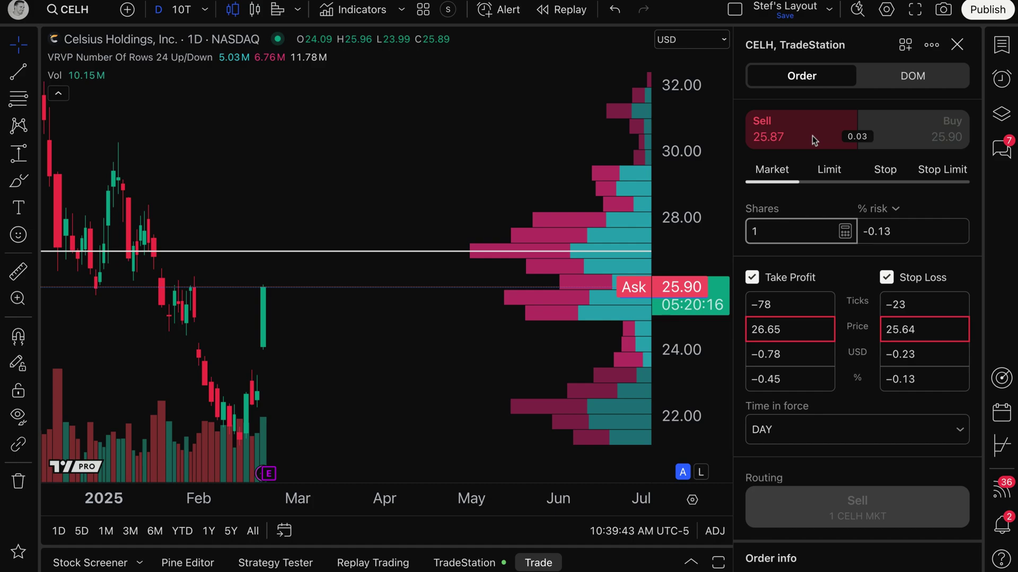
click(900, 140)
click(835, 170)
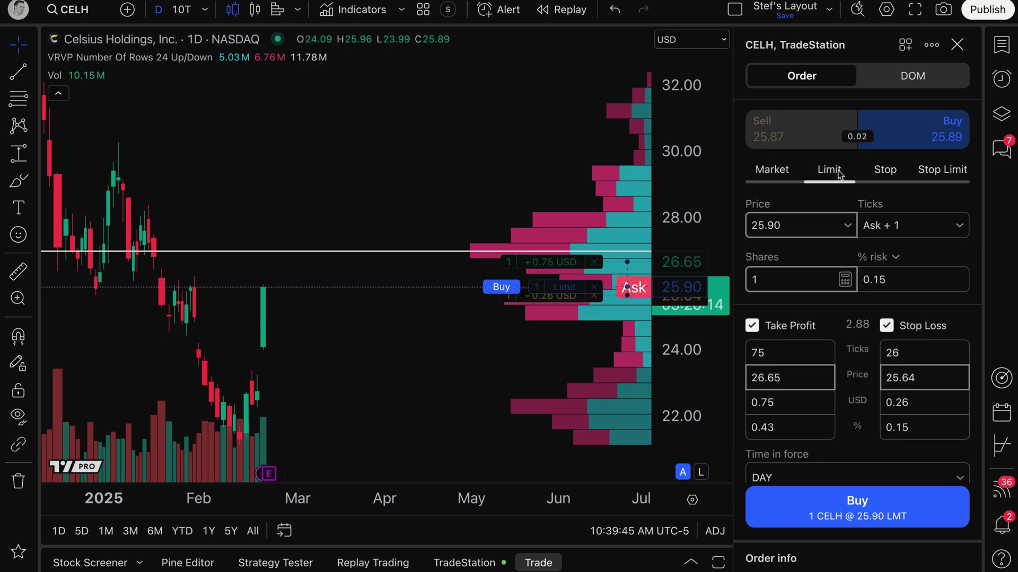
click(957, 44)
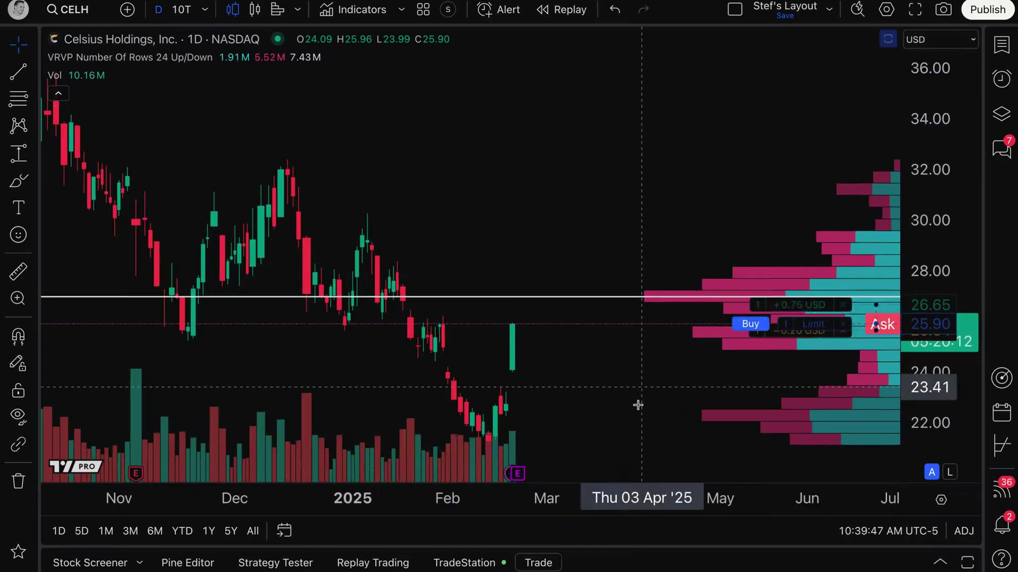
- View the recent CELH candles, take a brief look at the options strategy builder and return to the chart
scroll(593, 387, up, 4)
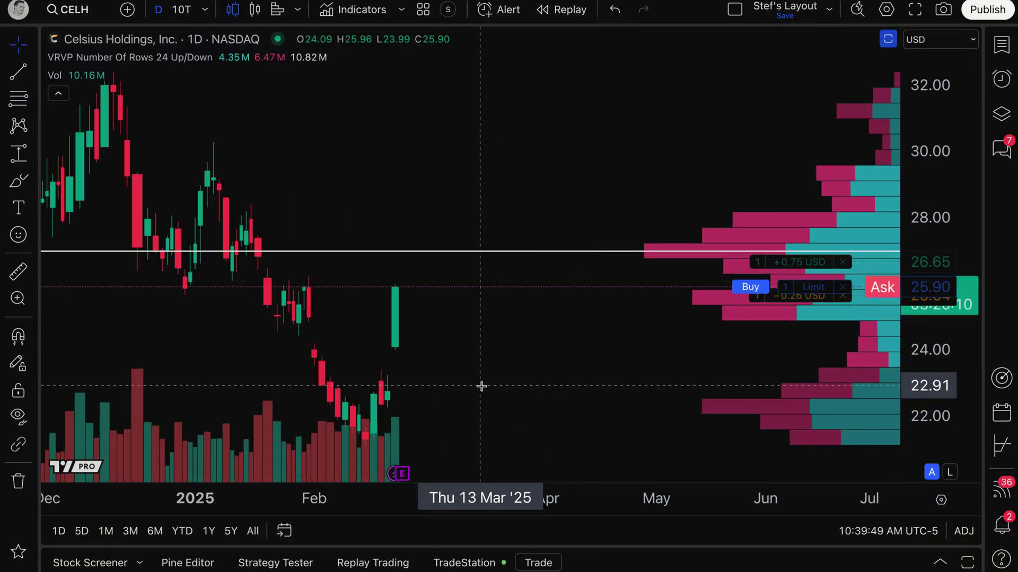
drag(475, 386, 659, 386)
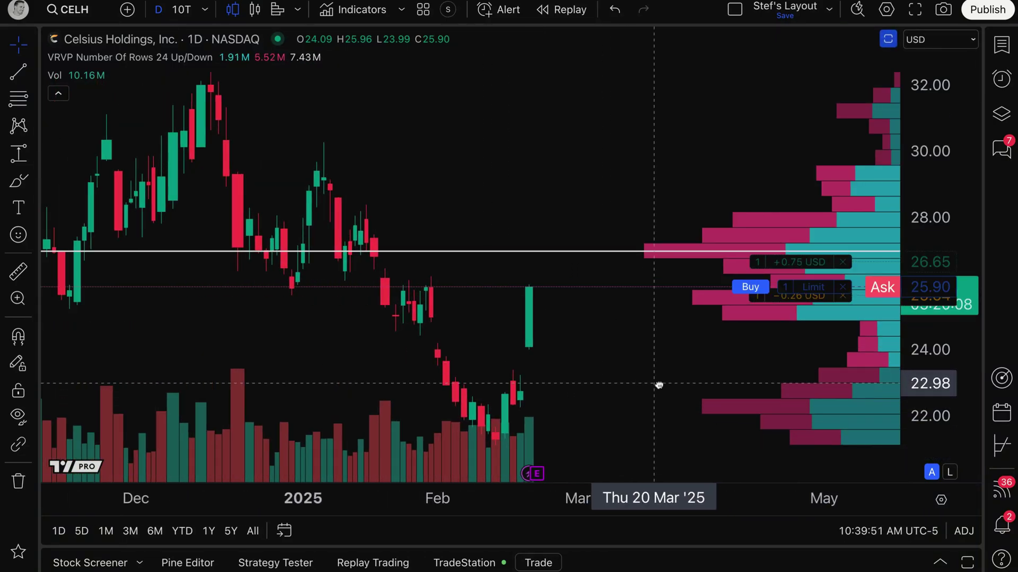
click(1001, 448)
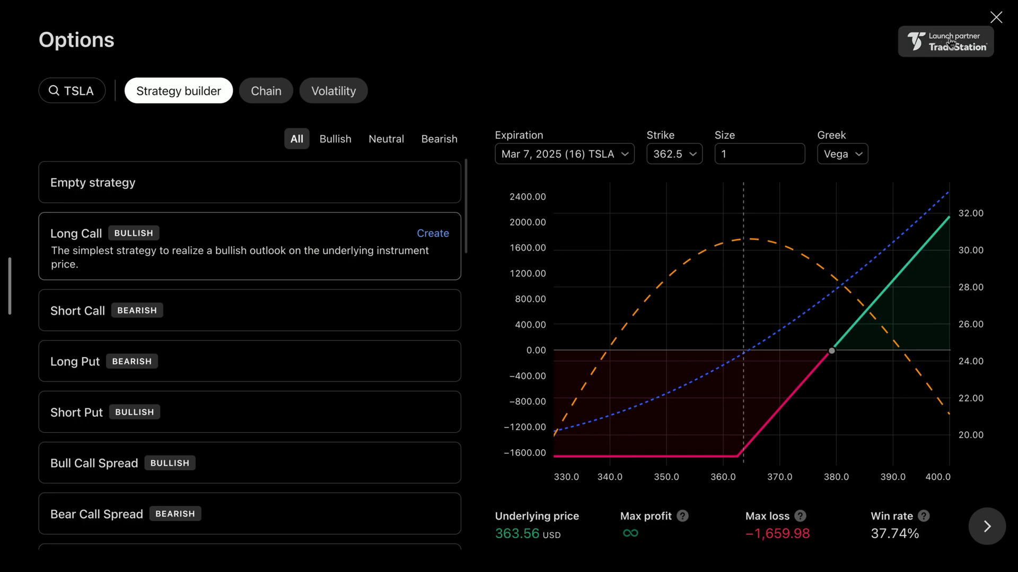
click(996, 17)
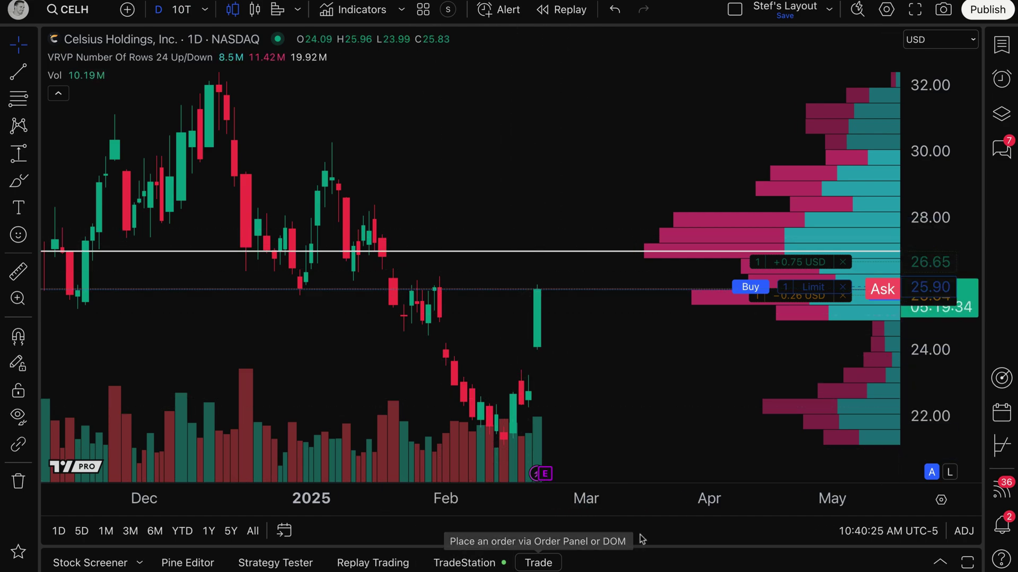
- Compare the TSLA option strategies from Short Call to Bear Put Spread in the strategy builder, and check the expiration and strike choices
click(1002, 448)
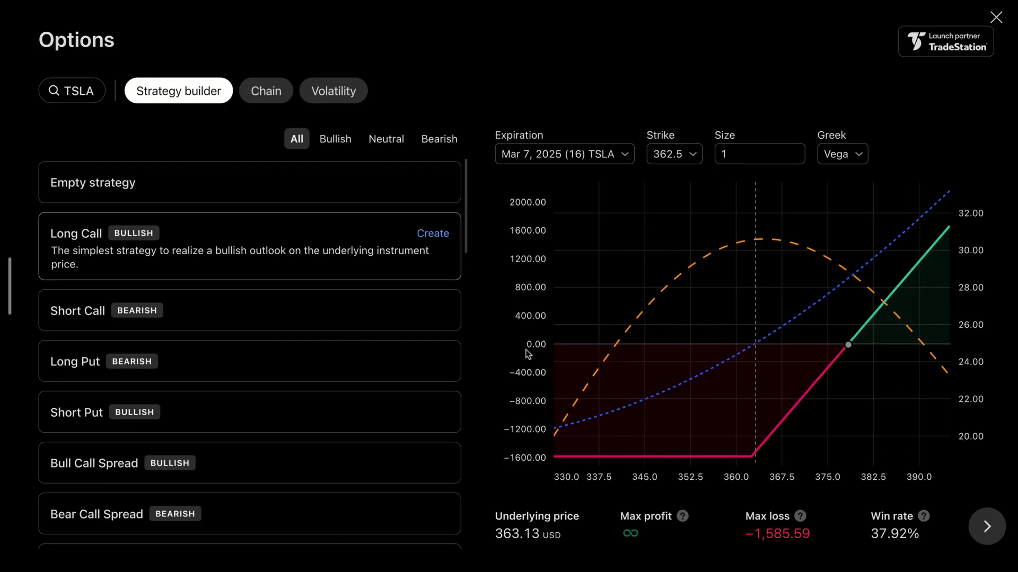
click(195, 100)
click(195, 302)
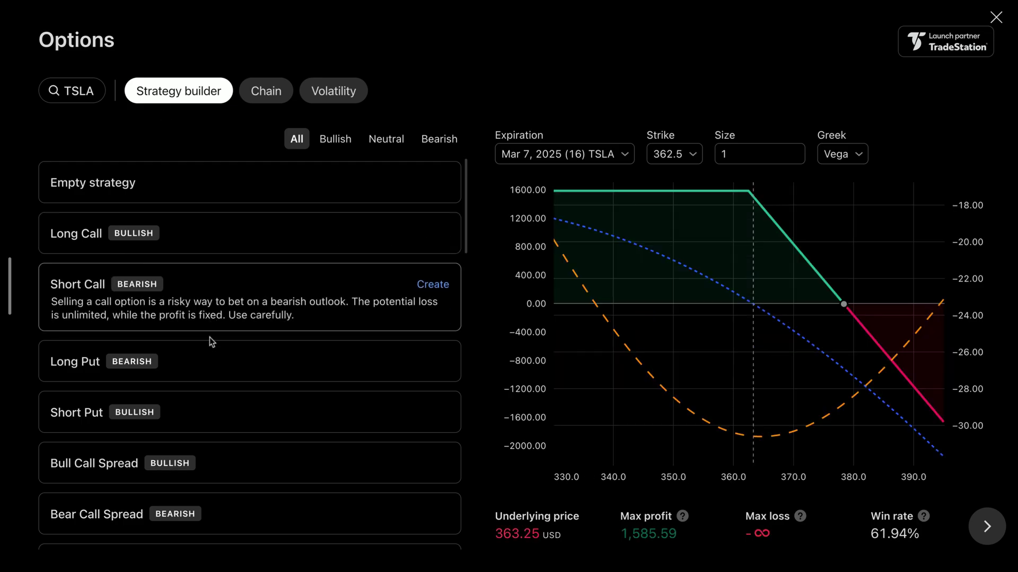
click(209, 354)
click(204, 381)
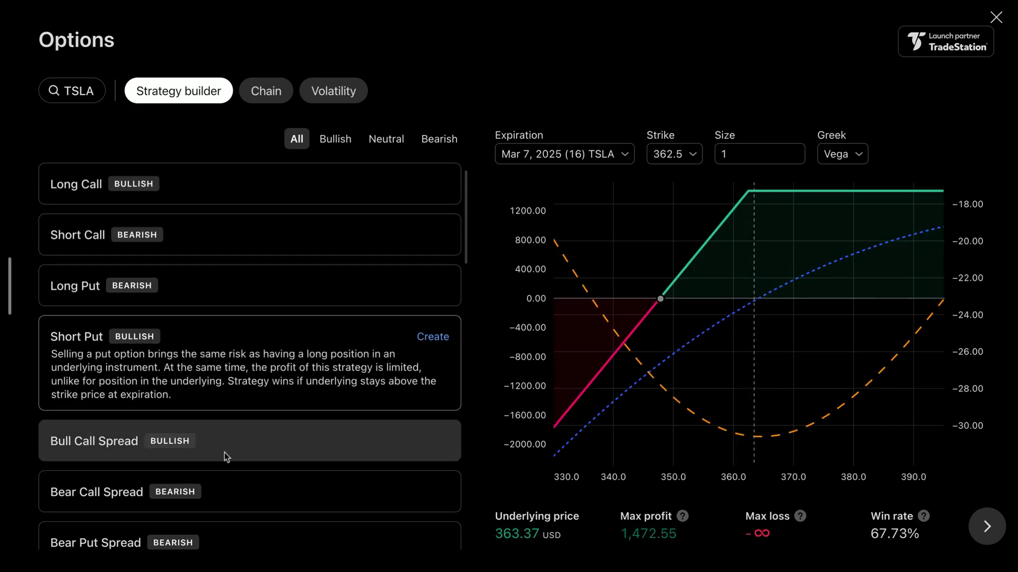
click(226, 454)
click(231, 377)
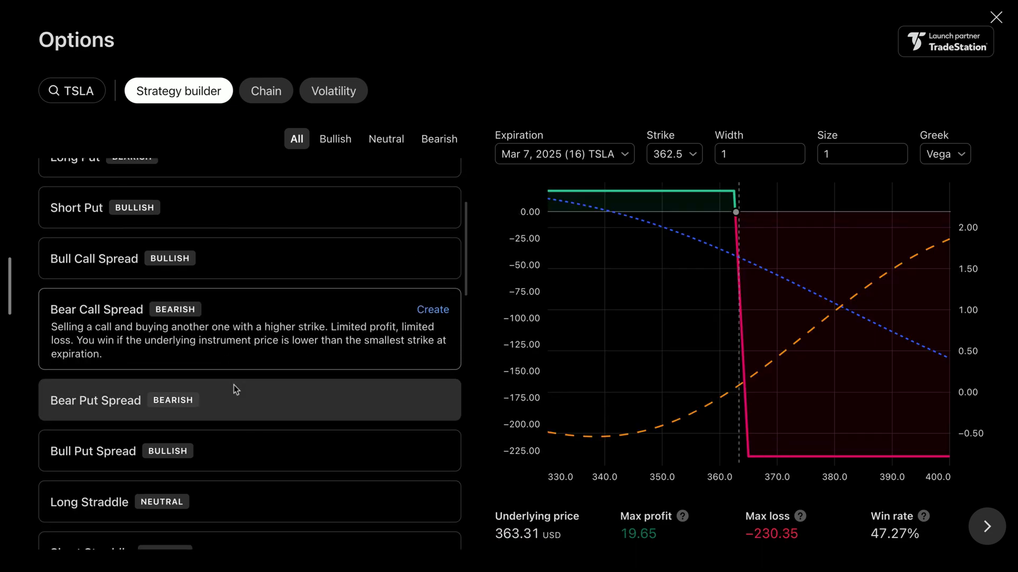
click(234, 382)
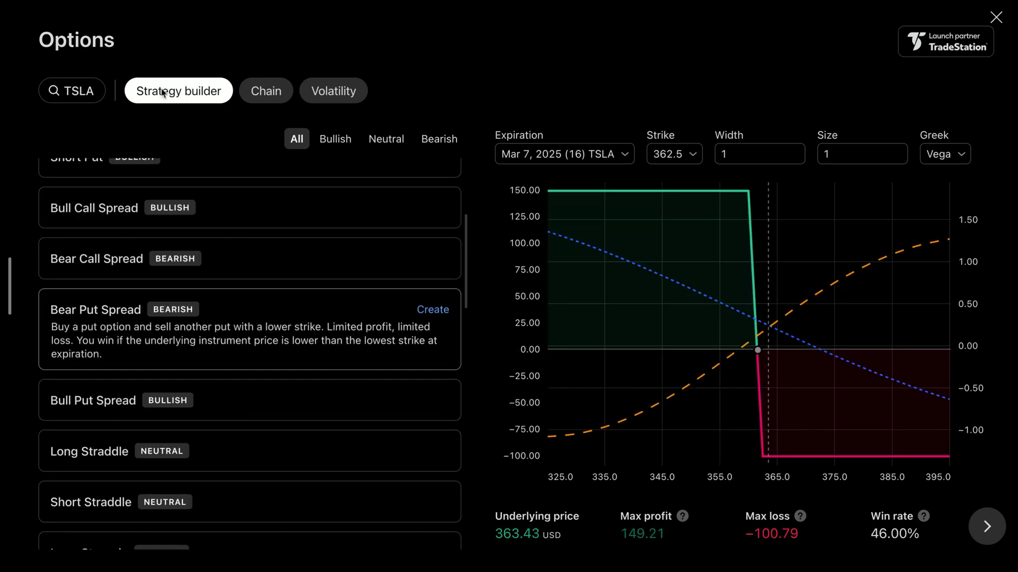
click(625, 155)
click(697, 158)
click(698, 158)
- View the TSLA options chain for March 28, April 4 and April 17, check the volatility curve and close the options view
click(253, 91)
click(214, 163)
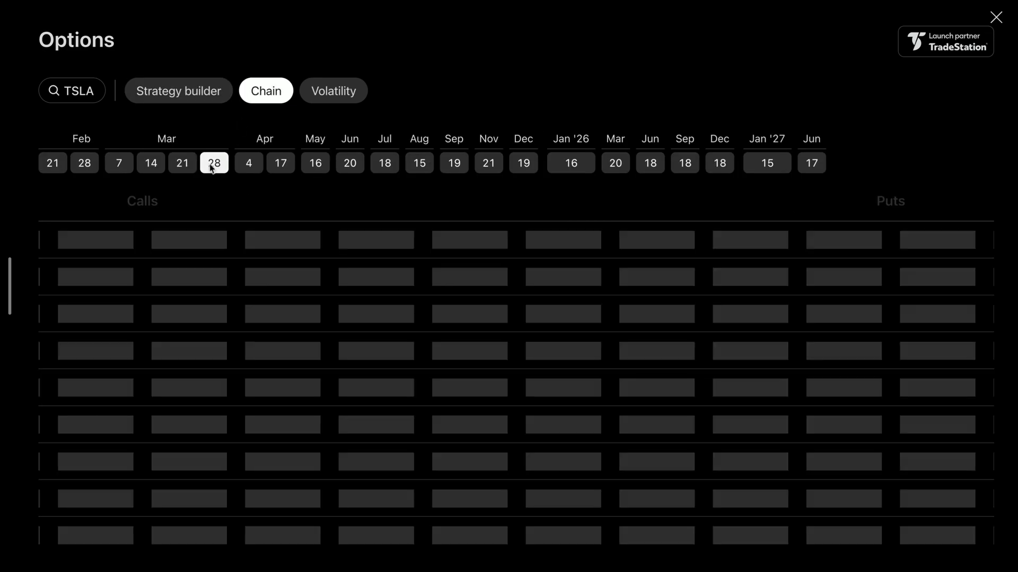
click(249, 162)
click(277, 166)
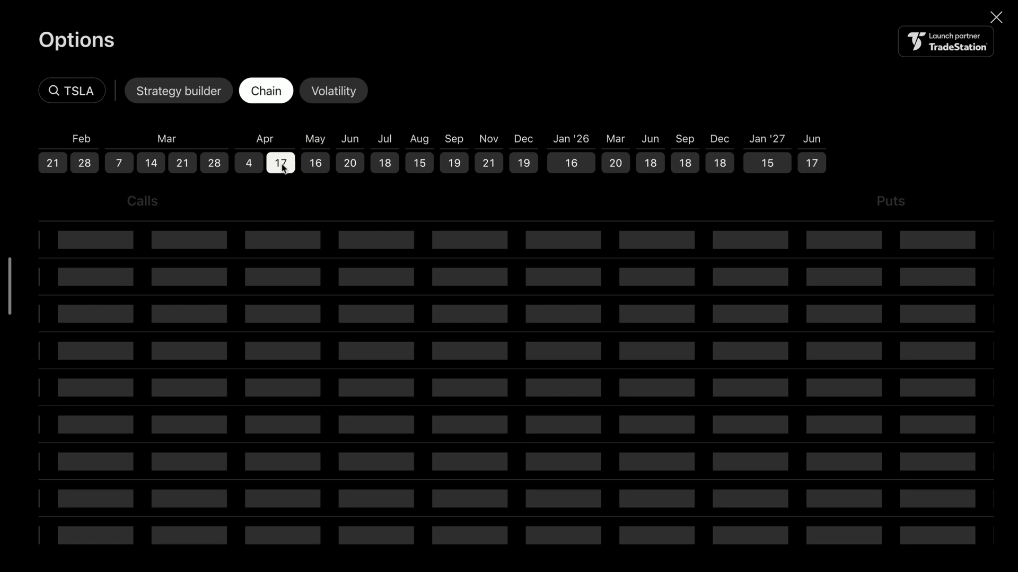
click(313, 95)
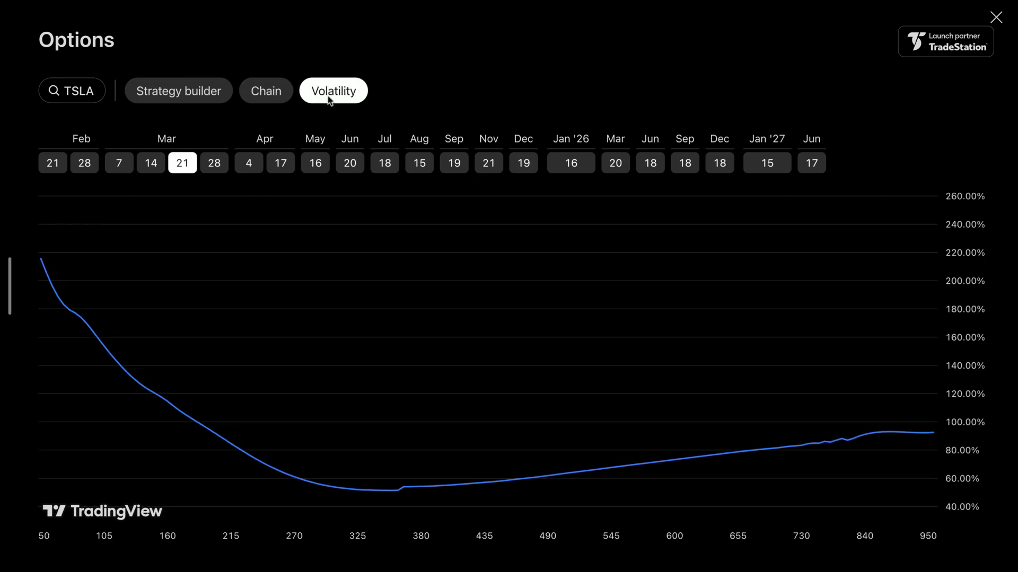
click(996, 17)
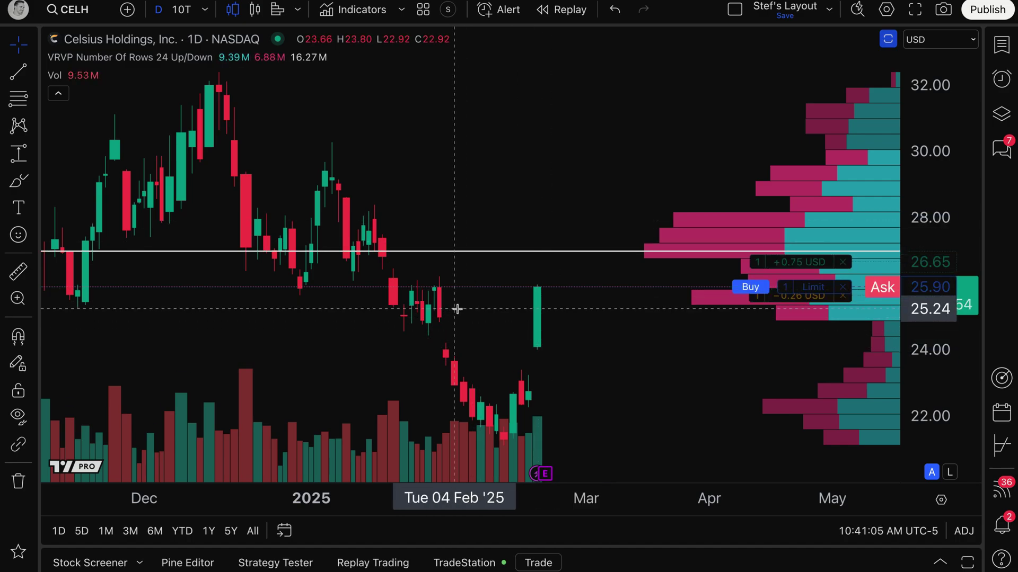
- Examine CELH's daily price history back to 2023, including the upcoming earnings marker, and return to the most recent candles
scroll(457, 302, down, 5)
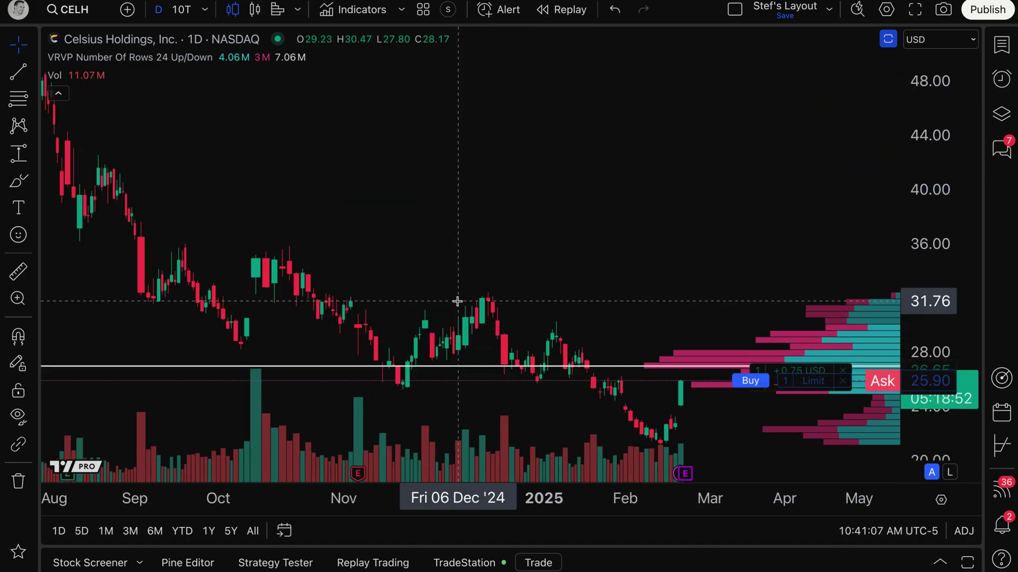
scroll(667, 266, right, 3)
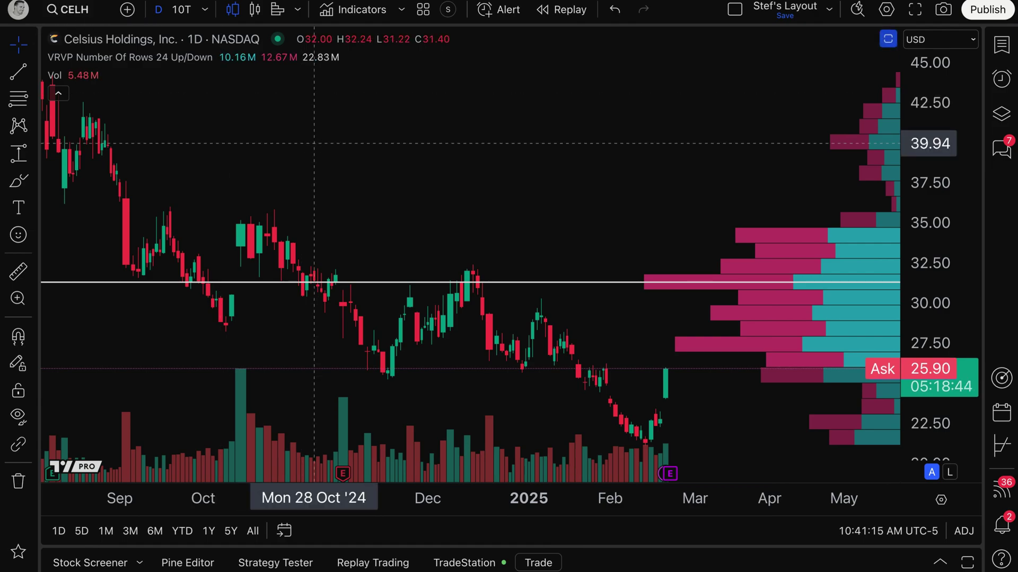
scroll(427, 225, down, 10)
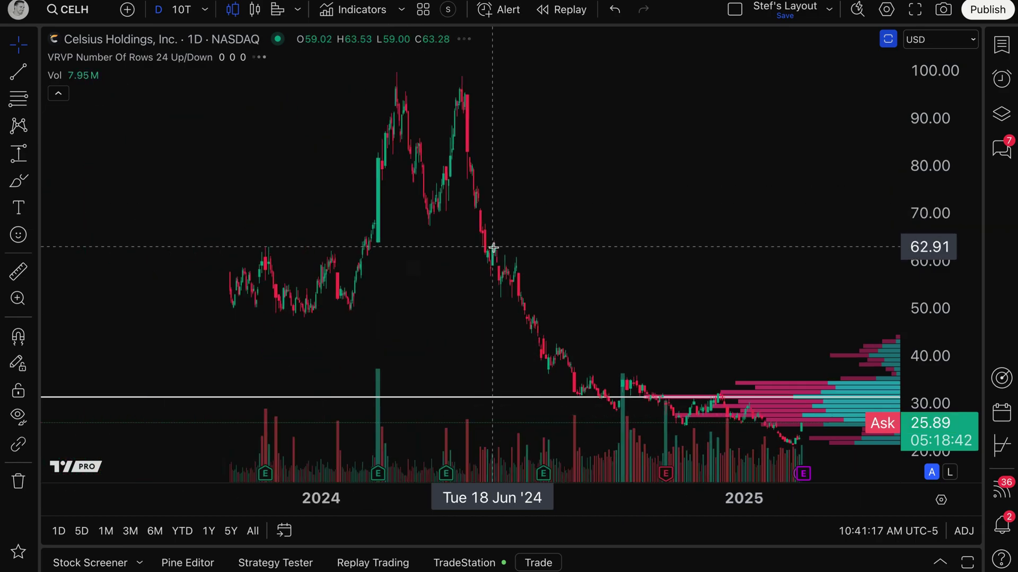
scroll(501, 247, down, 1)
drag(583, 317, 380, 307)
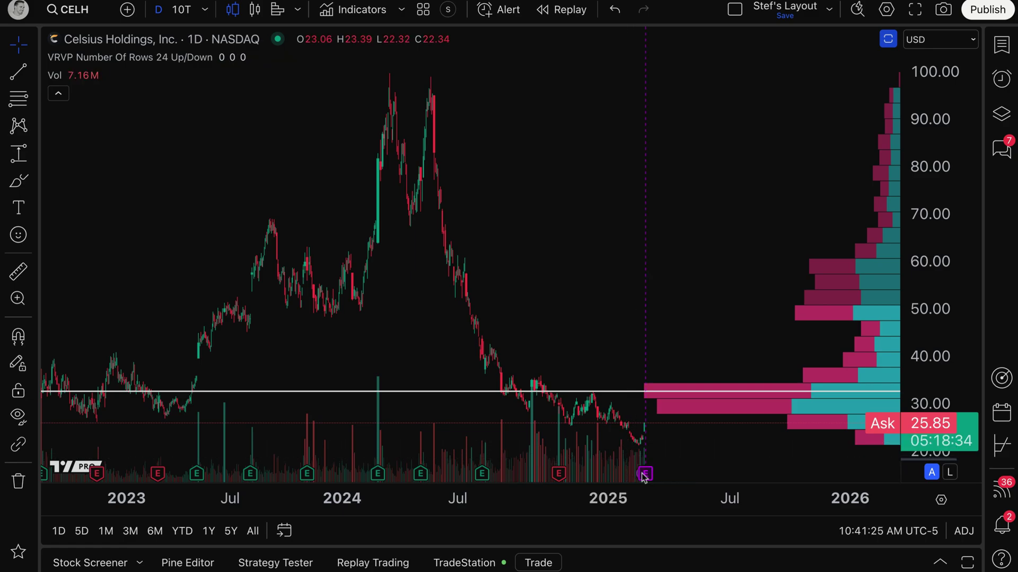
scroll(630, 451, up, 5)
scroll(373, 351, left, 3)
scroll(558, 374, up, 3)
drag(558, 374, 694, 417)
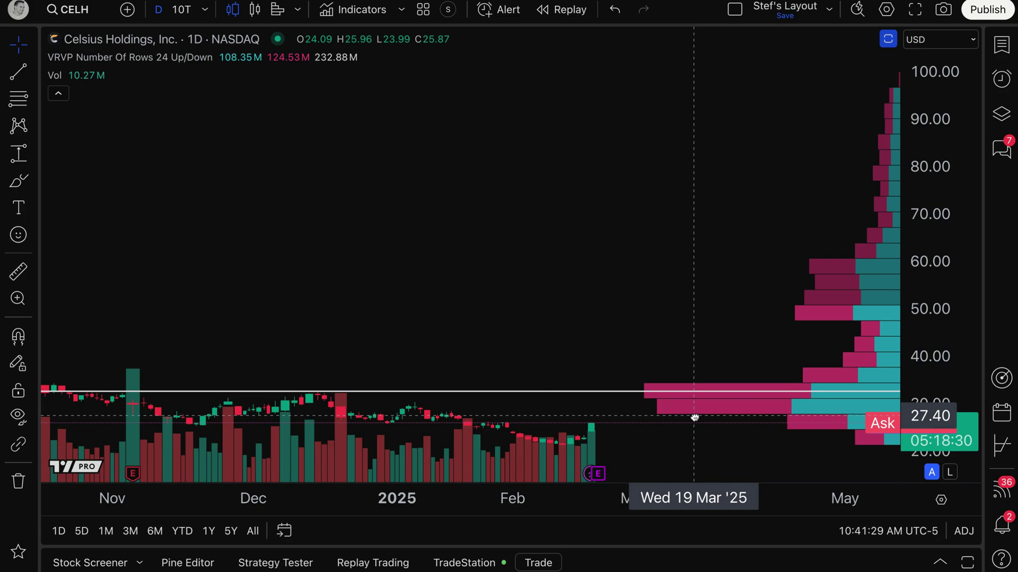
scroll(636, 414, up, 3)
drag(582, 411, 720, 428)
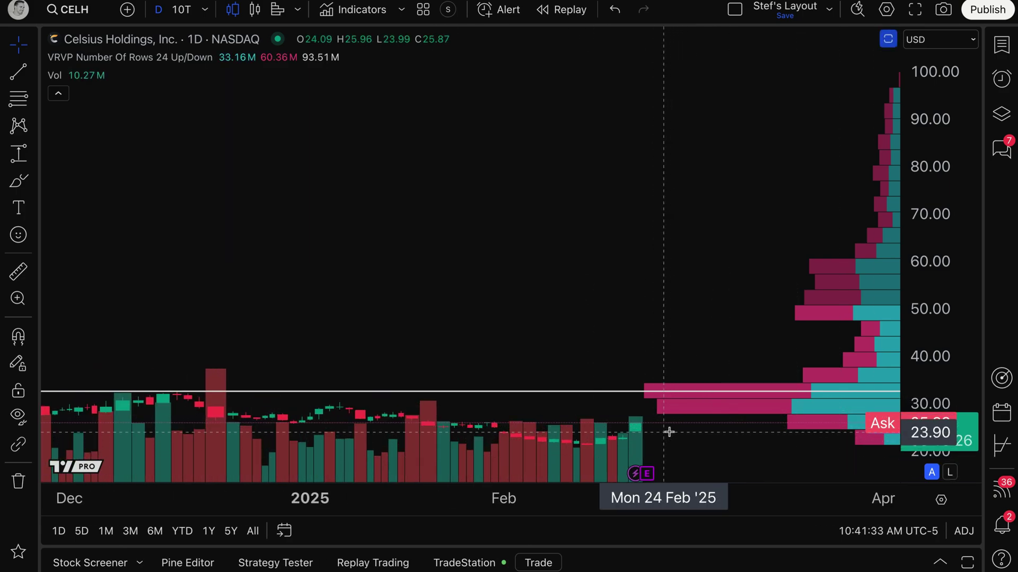
drag(664, 400, 554, 310)
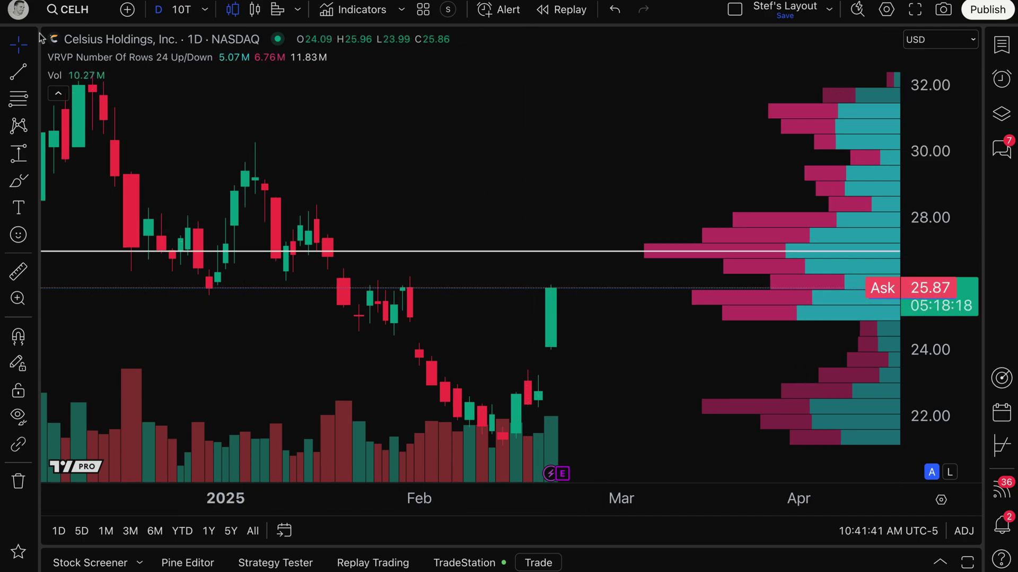
- Search for CELH among options symbols only and open the Celsius Holdings options chain
click(78, 16)
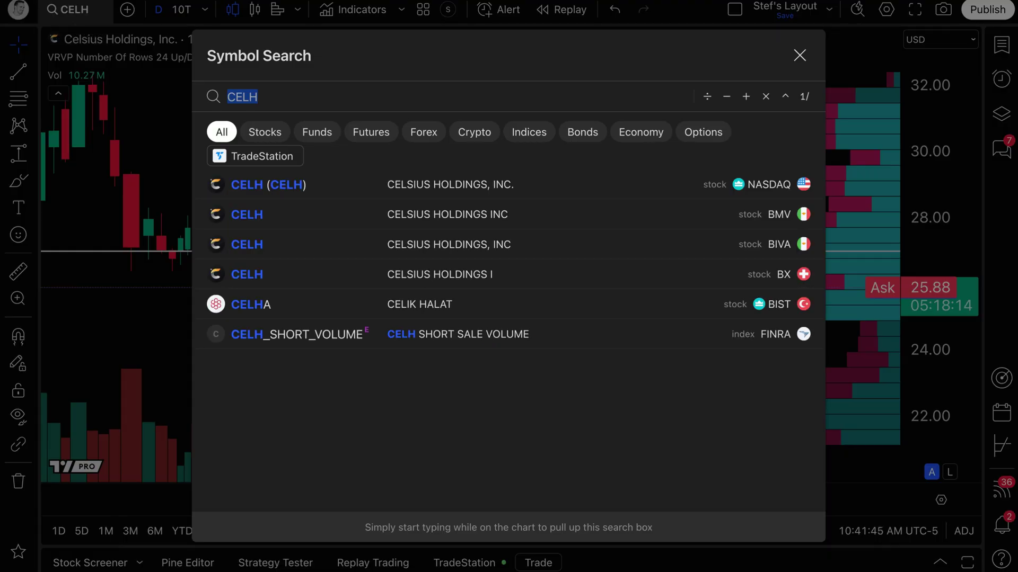
key(BackSpace)
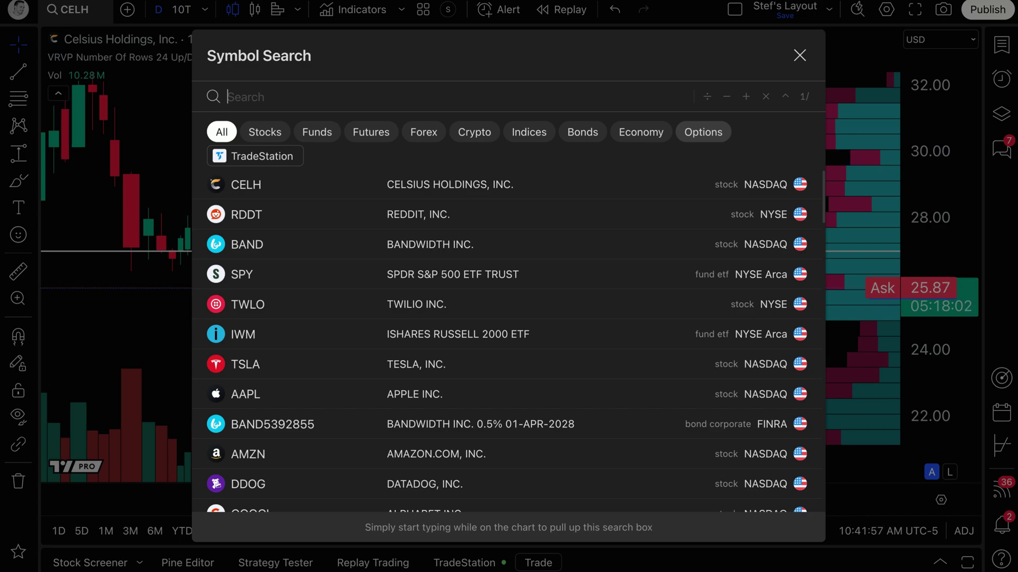
click(703, 132)
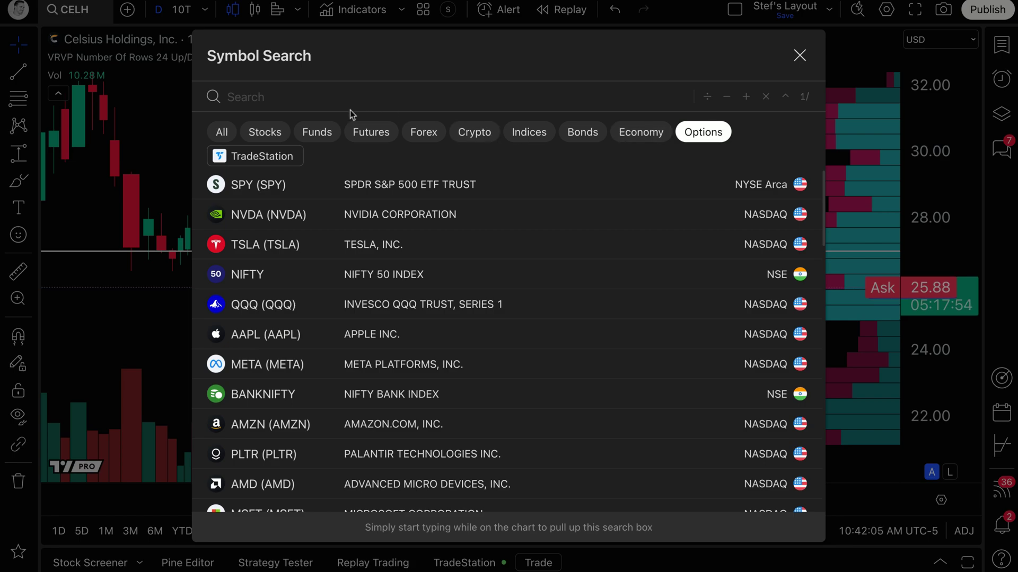
click(282, 93)
text(CELH)
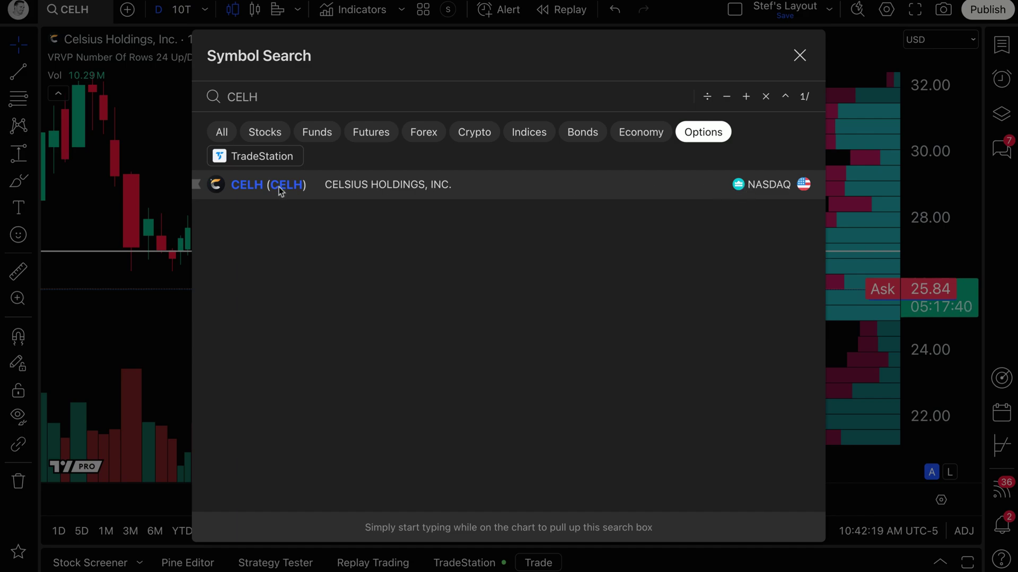
click(404, 185)
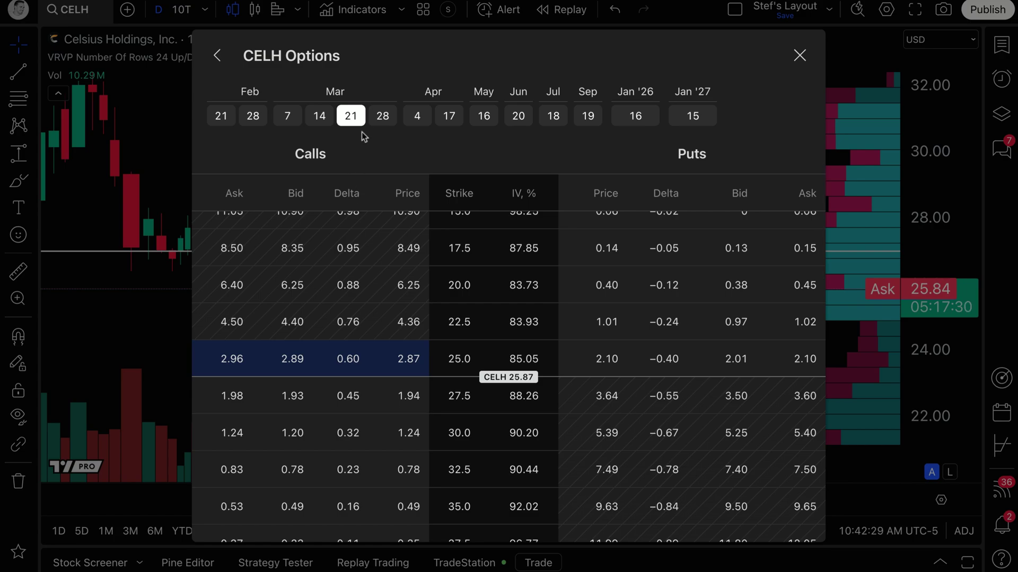
- Compare the CELH options chain across the expirations from March 28 to July 18, and return to March 21
click(382, 117)
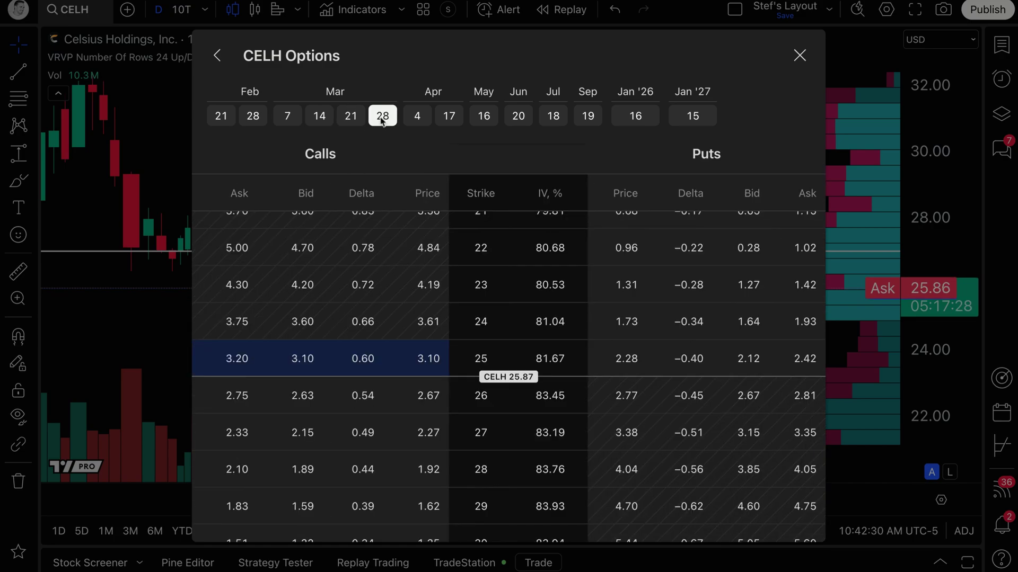
click(413, 118)
click(449, 117)
click(483, 117)
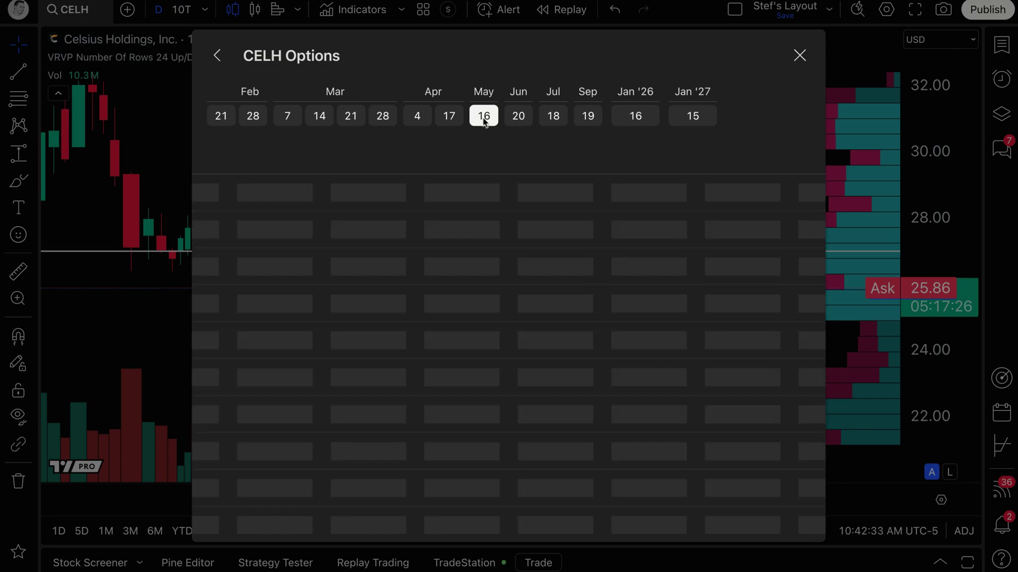
click(508, 120)
click(543, 119)
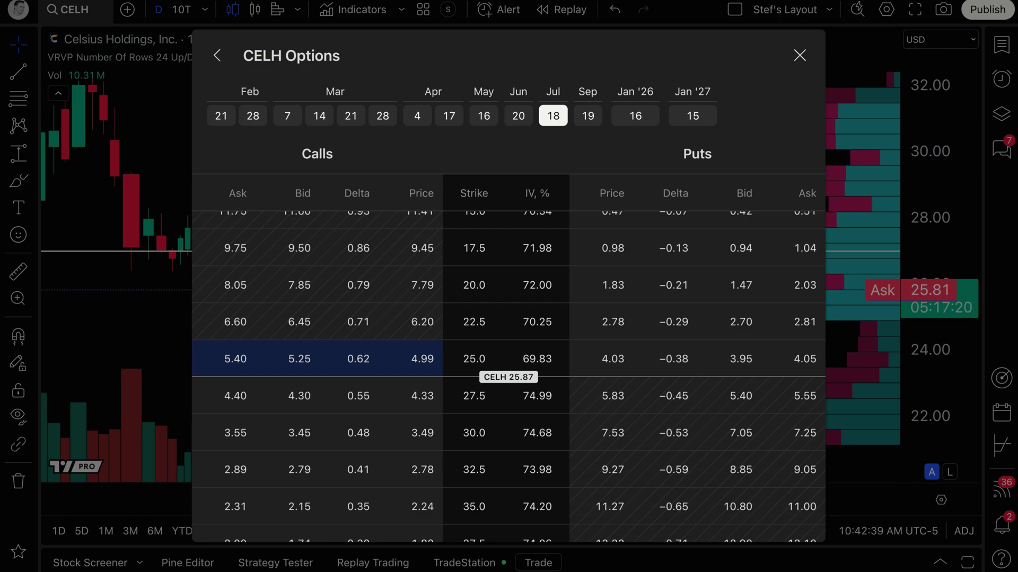
click(328, 123)
click(351, 118)
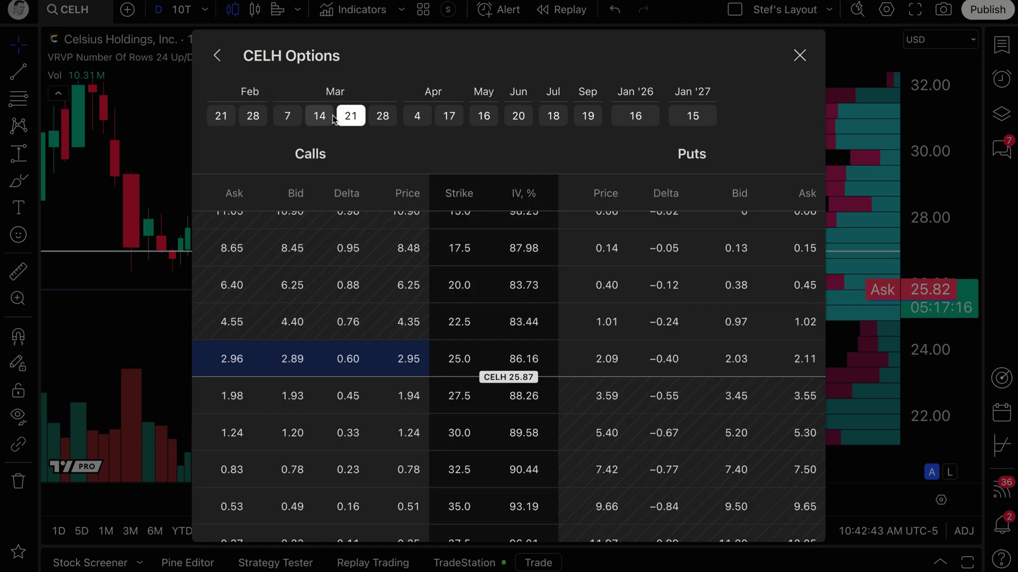
click(322, 119)
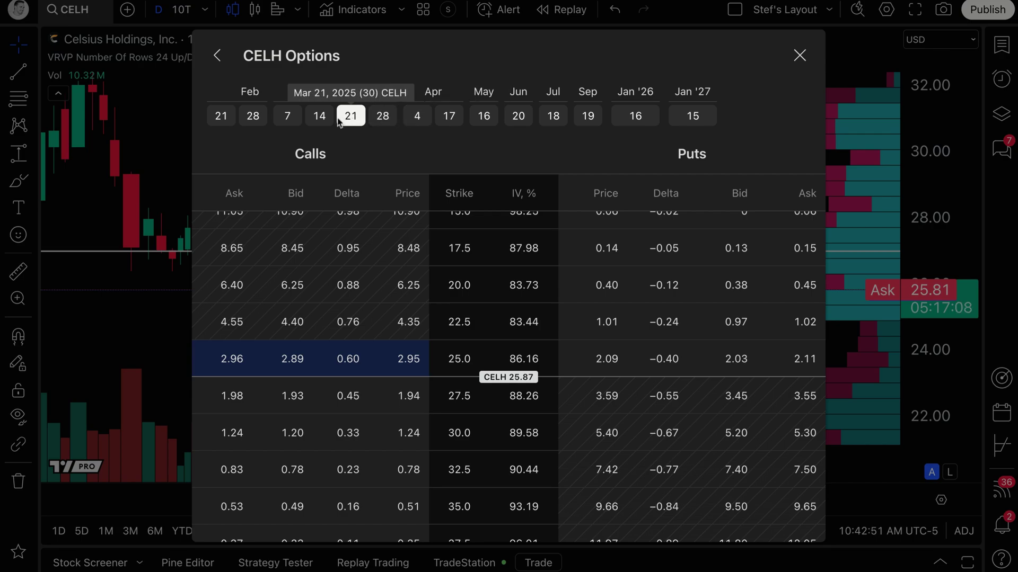
- Open the chart of the CELH April 4 call at strike 30 and examine its price history
click(418, 117)
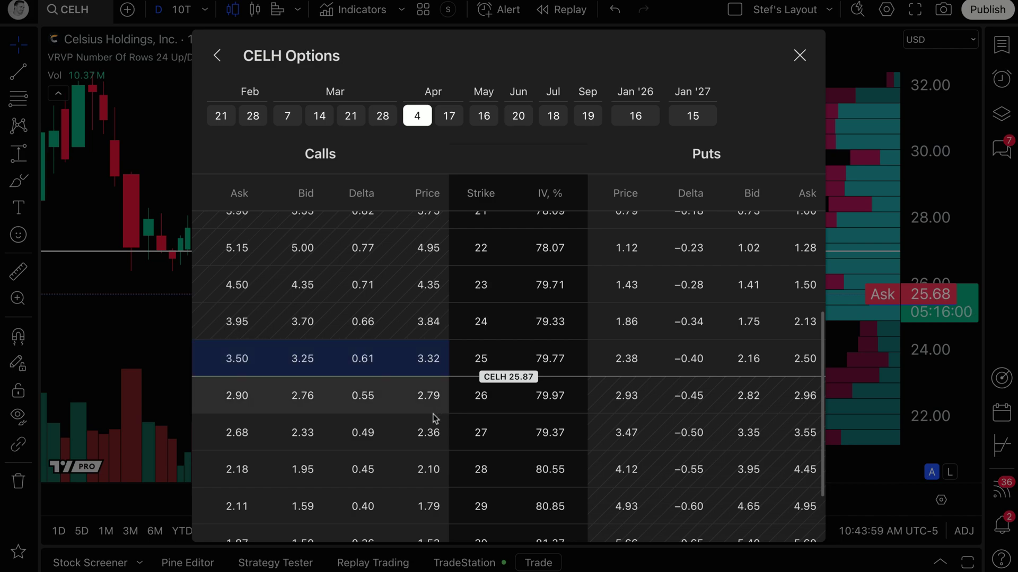
scroll(431, 420, down, 1)
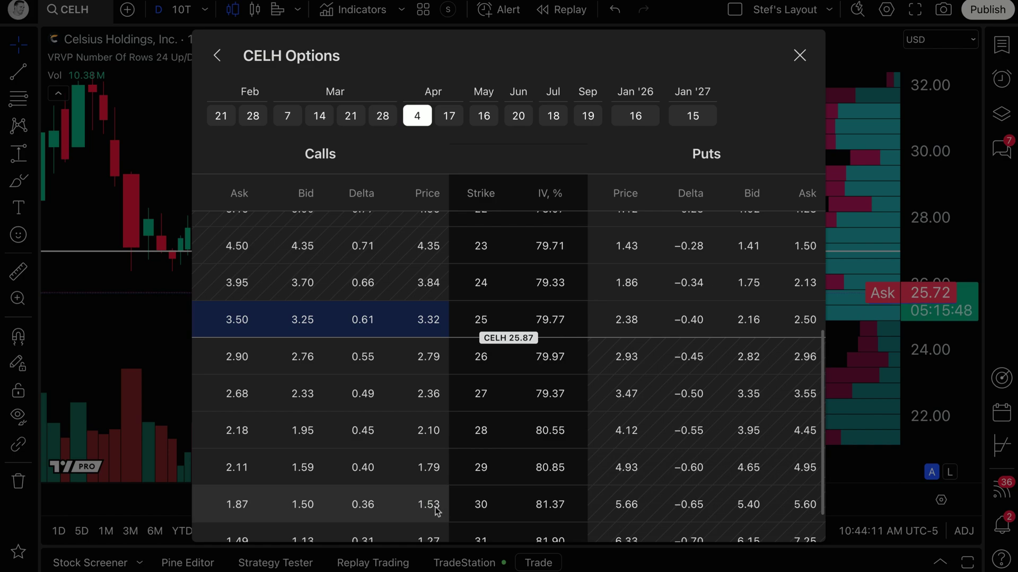
click(388, 501)
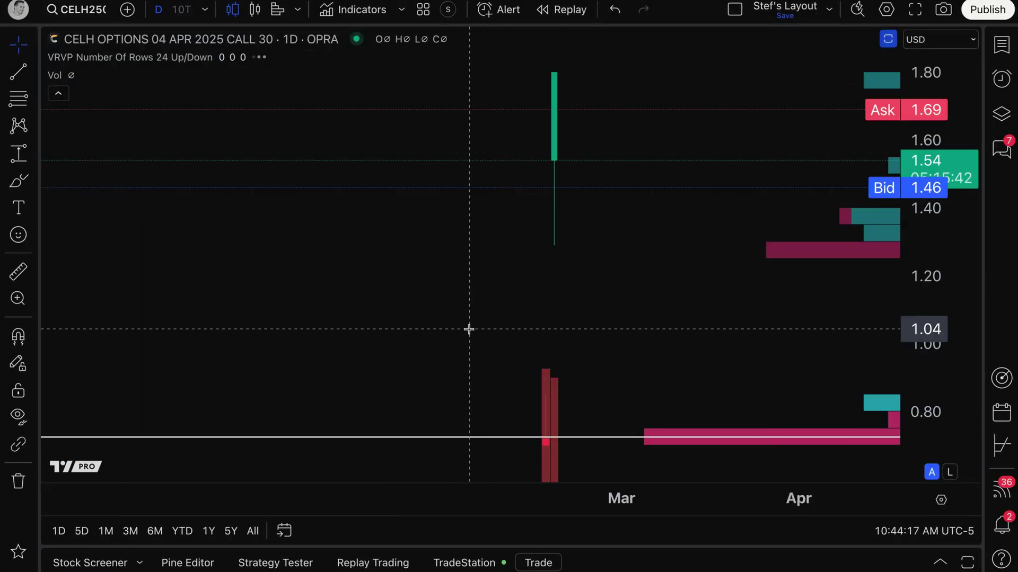
scroll(470, 322, up, 2)
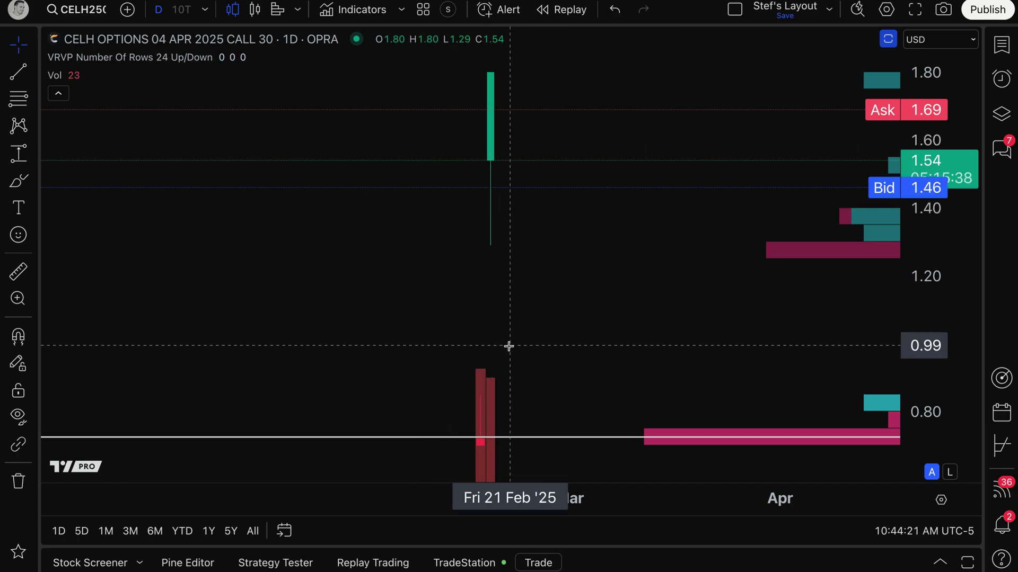
drag(539, 348, 579, 350)
scroll(393, 332, up, 2)
drag(392, 332, 640, 321)
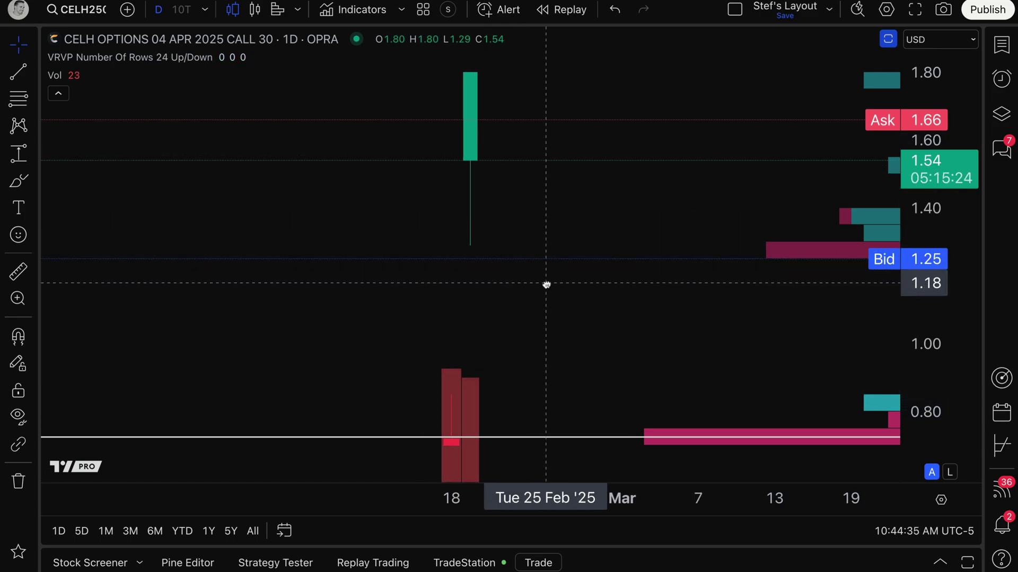
drag(927, 202, 928, 318)
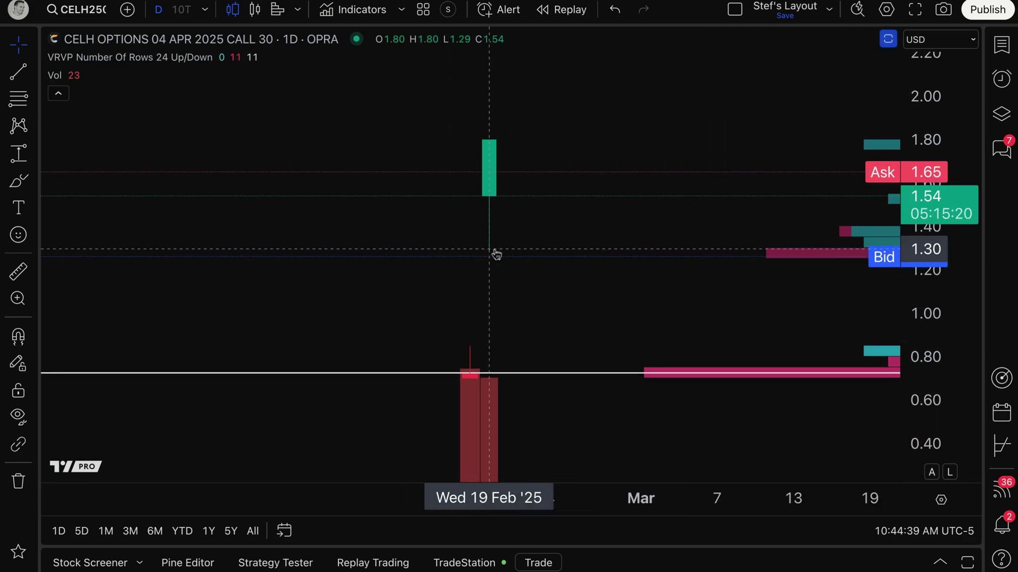
scroll(493, 257, down, 1)
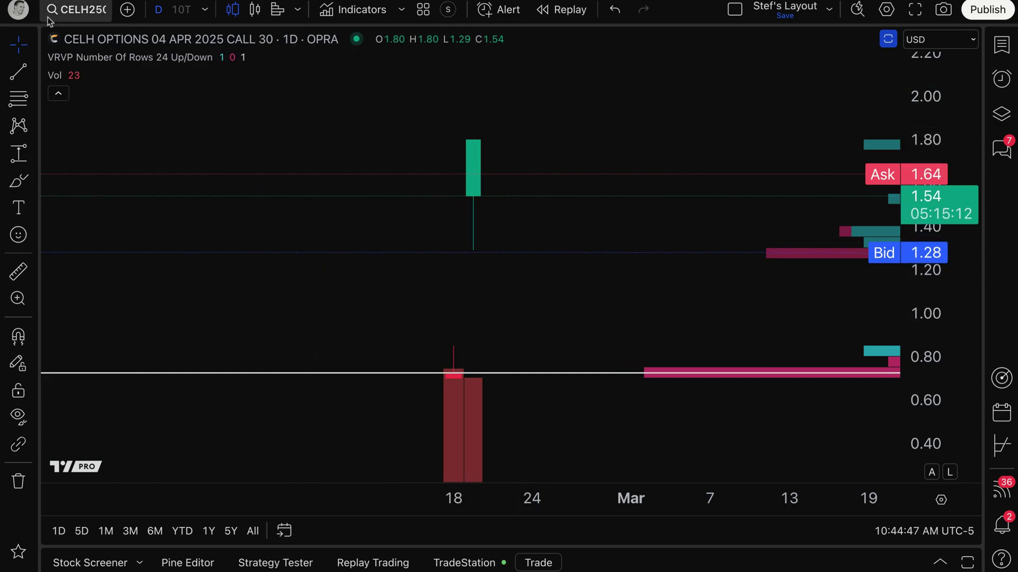
- Reopen the CELH options chain, switch to the March 7 expiration and open the chart of the strike 30 call
click(79, 10)
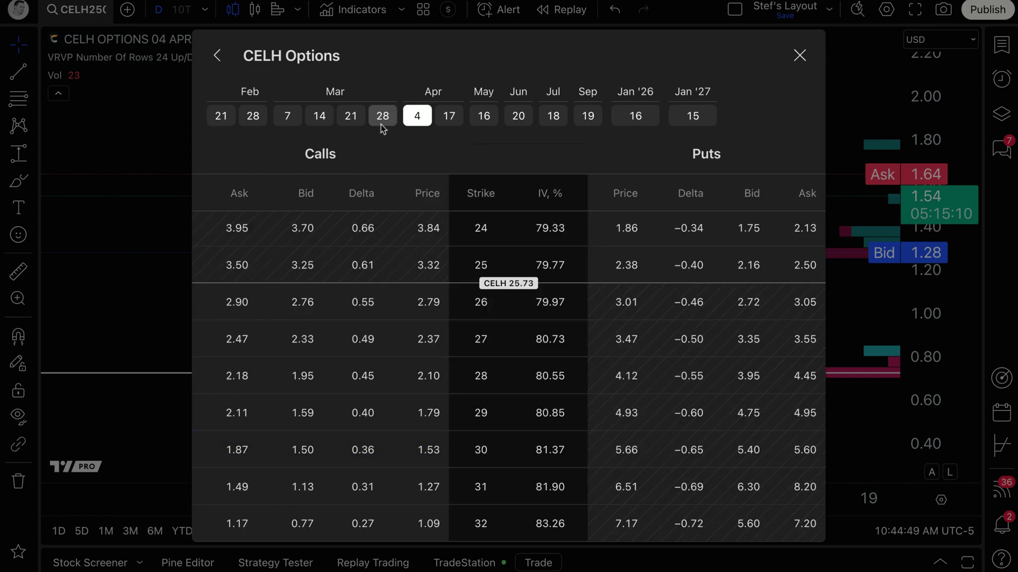
click(381, 121)
click(351, 117)
click(290, 118)
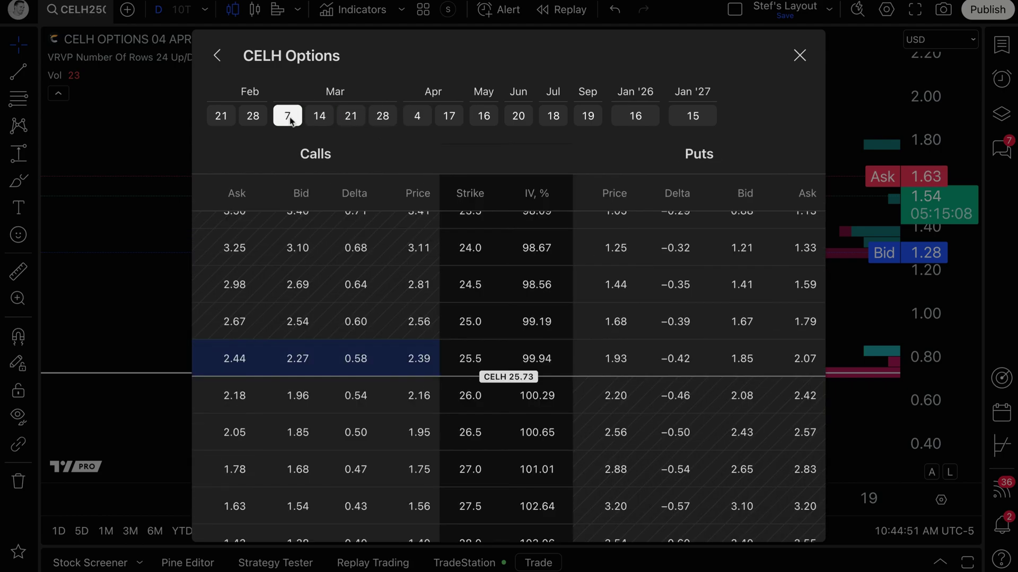
scroll(506, 456, down, 2)
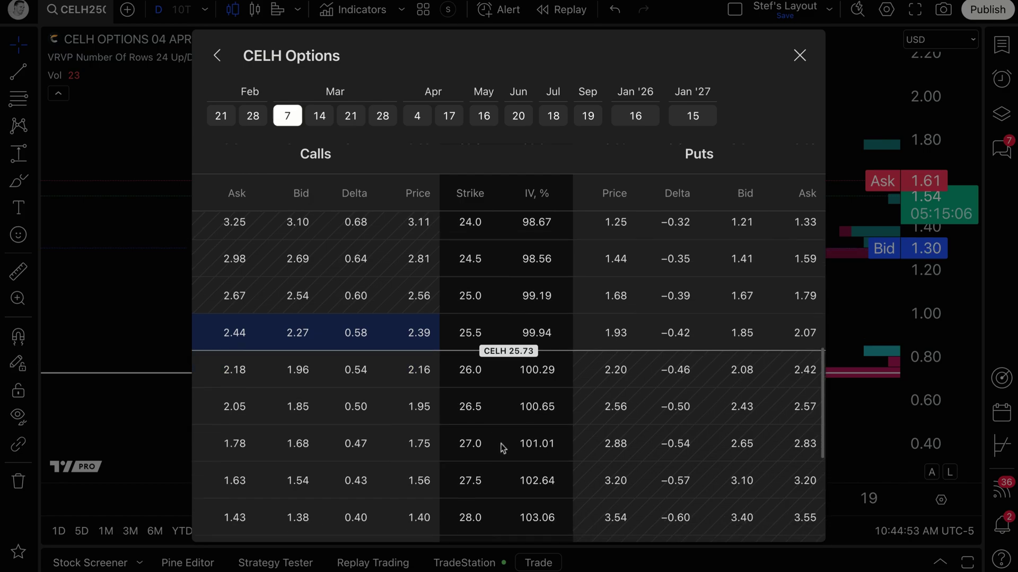
scroll(503, 456, down, 2)
click(391, 466)
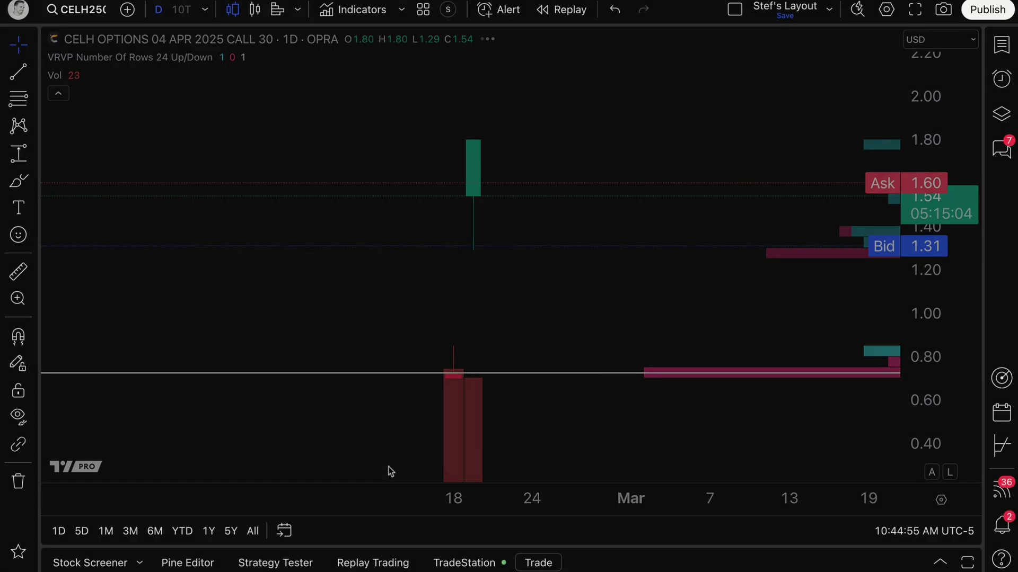
- Examine the March 7 call's daily candles and volume profile, from the late January highs to the latest candle
scroll(504, 293, left, 5)
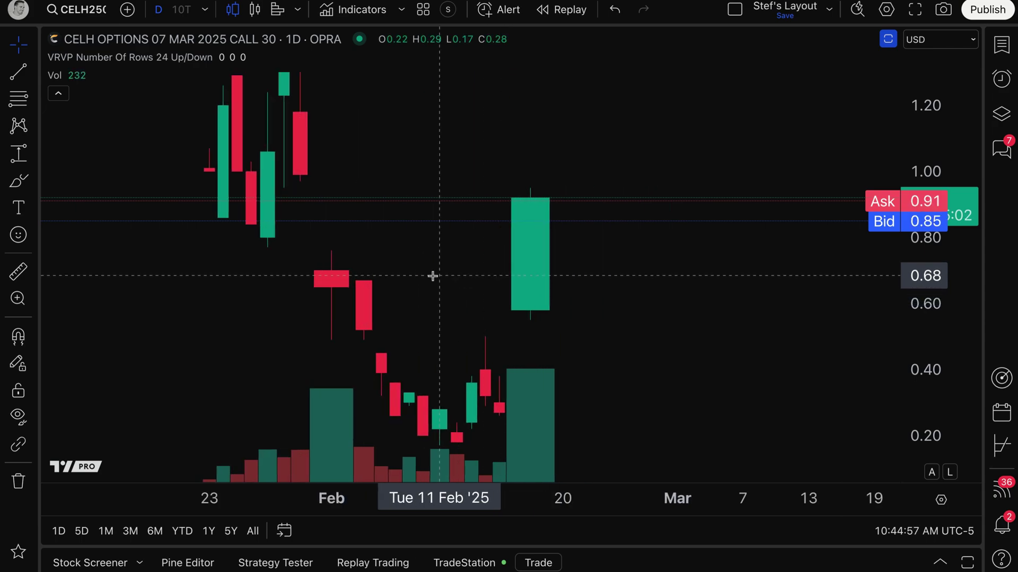
drag(431, 275, 509, 271)
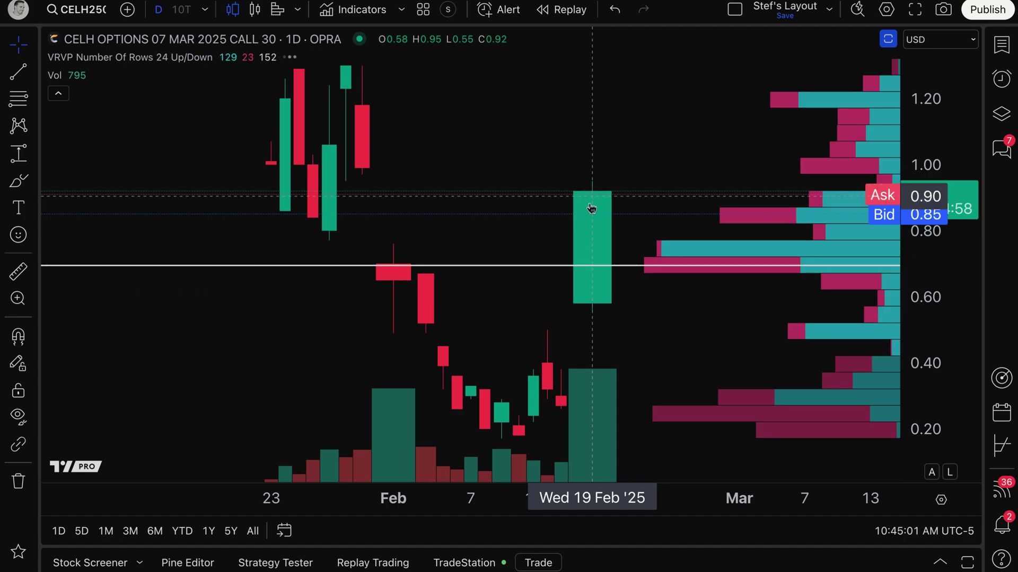
scroll(527, 274, right, 2)
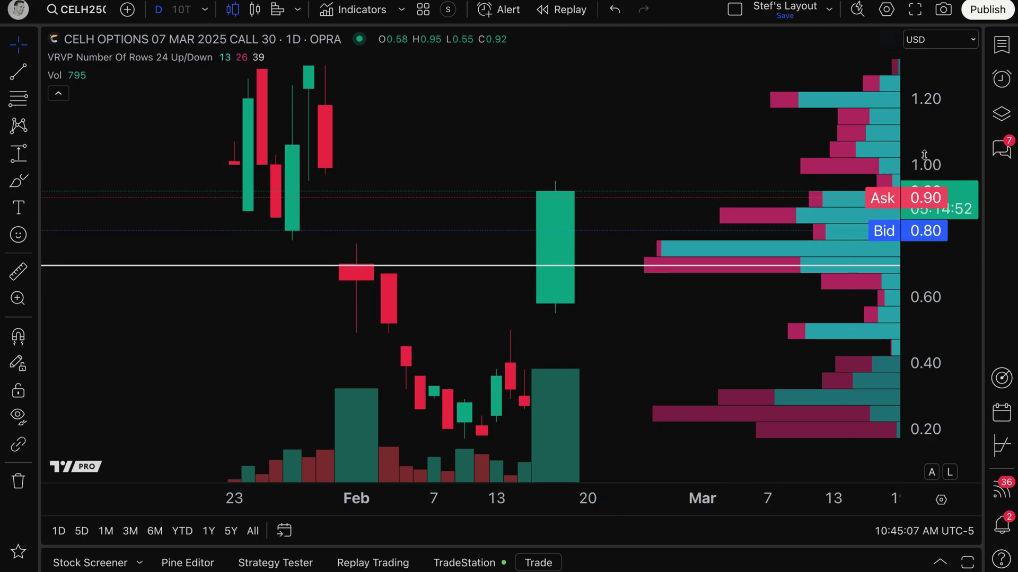
scroll(636, 318, down, 1)
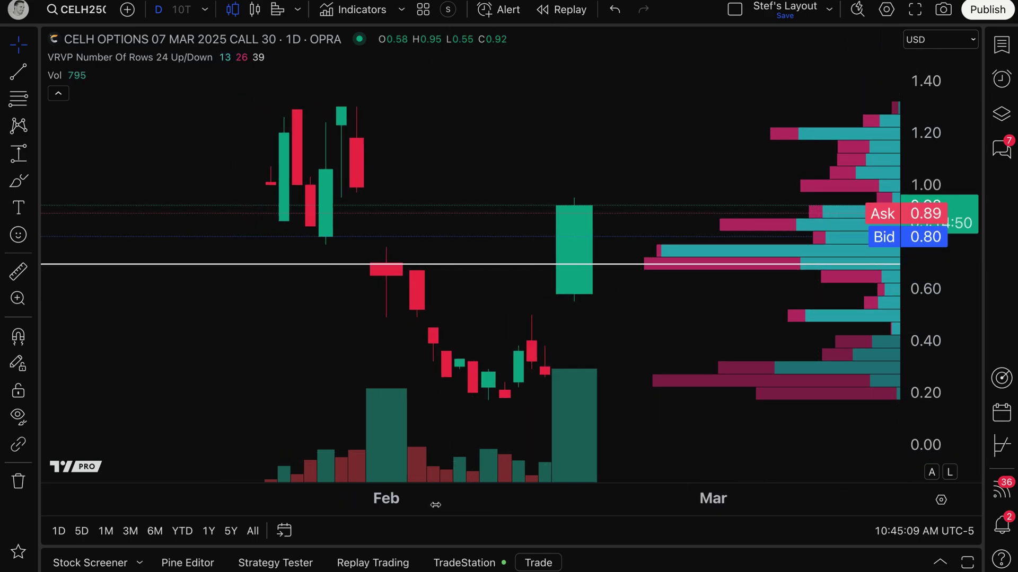
scroll(492, 289, up, 1)
scroll(491, 297, left, 1)
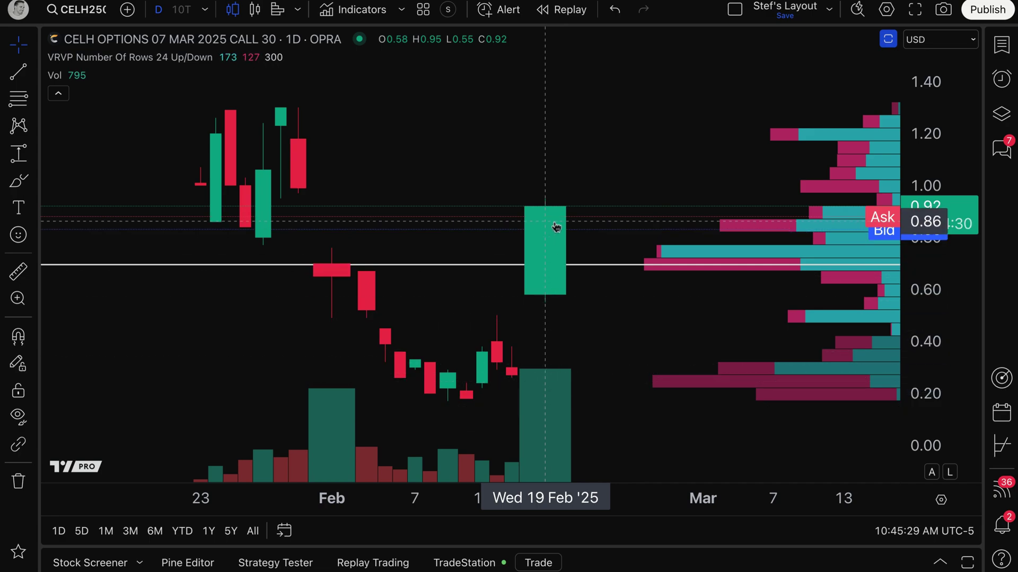
scroll(556, 226, up, 2)
scroll(554, 225, down, 2)
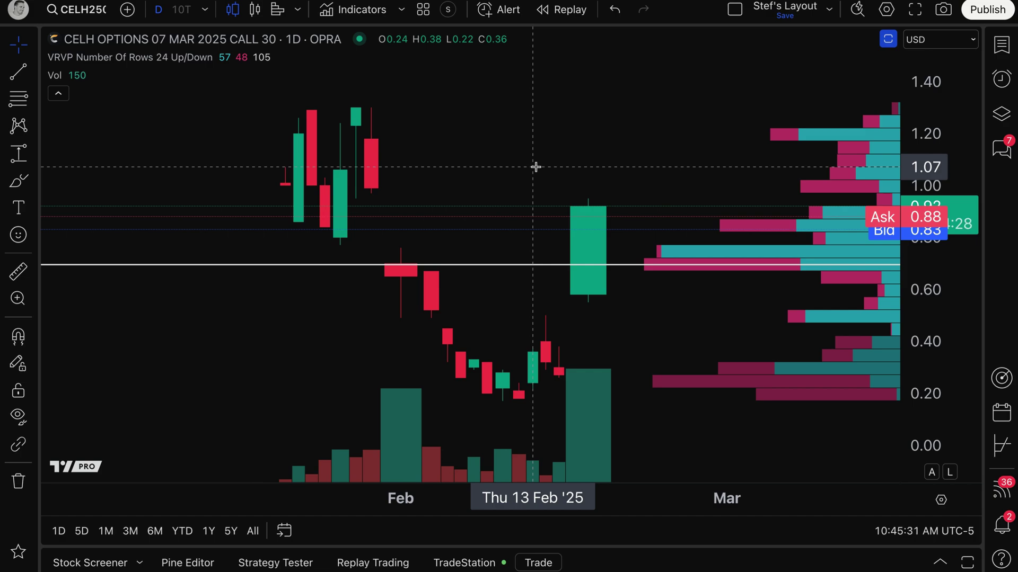
scroll(532, 164, right, 2)
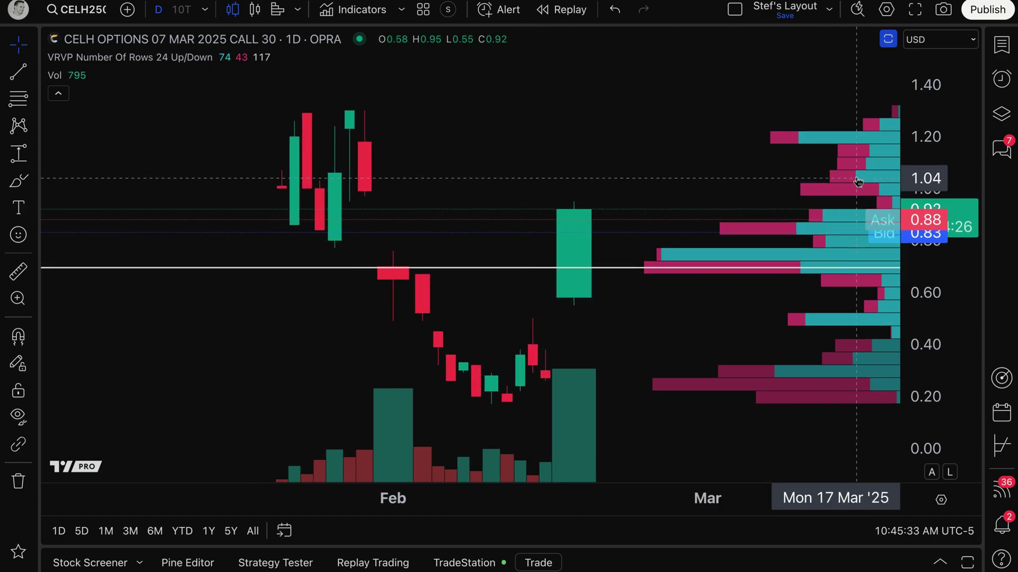
scroll(925, 182, down, 2)
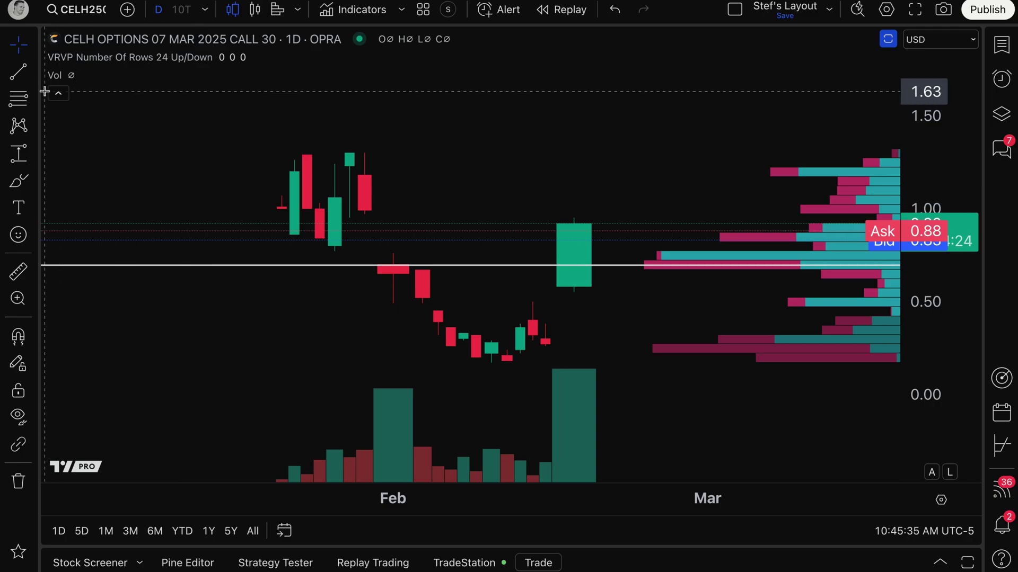
- Draw a horizontal line at 1.30 across the March 7 call's earlier highs and dismiss the BAND order notifications
click(34, 71)
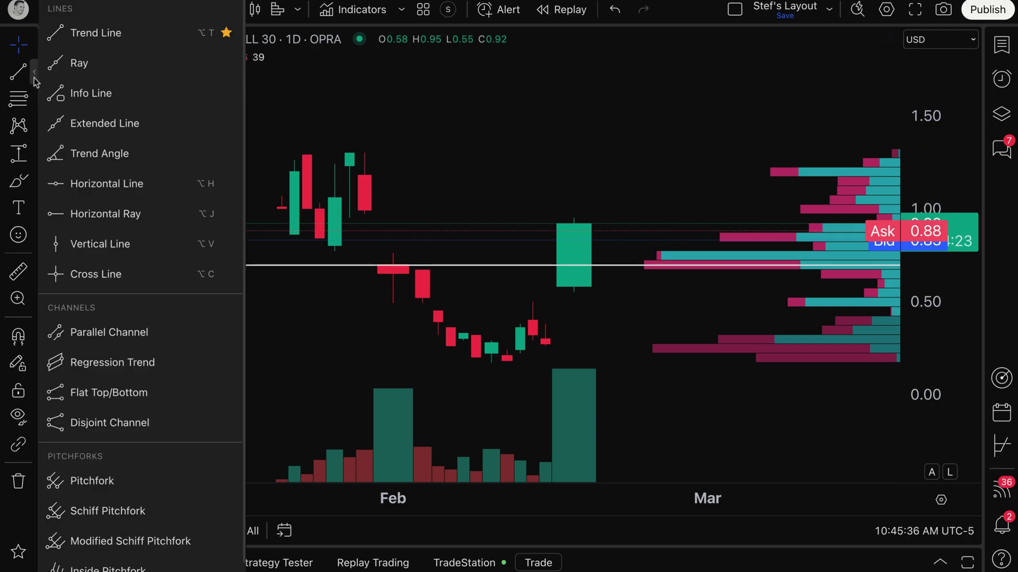
click(118, 197)
click(612, 153)
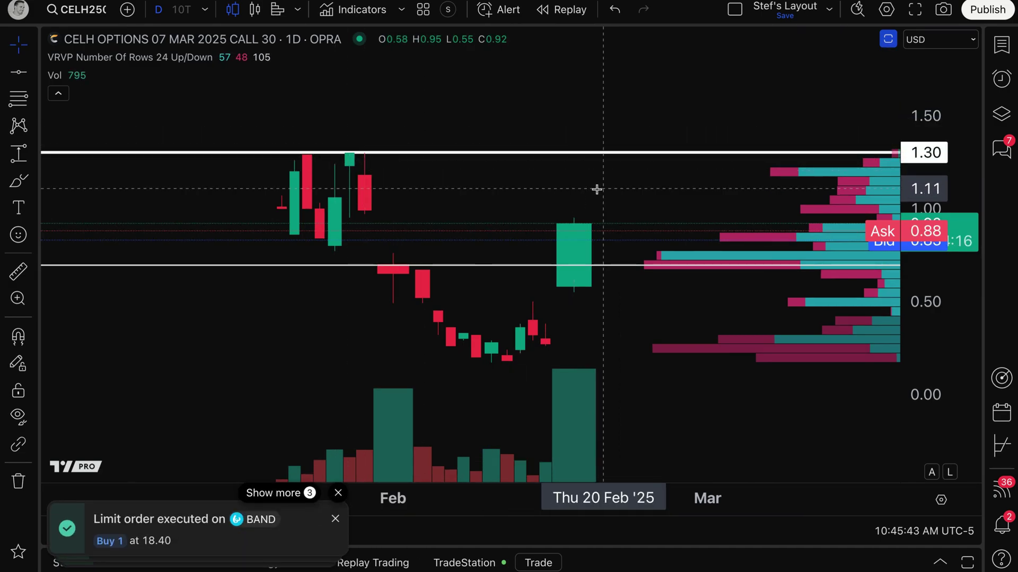
click(335, 519)
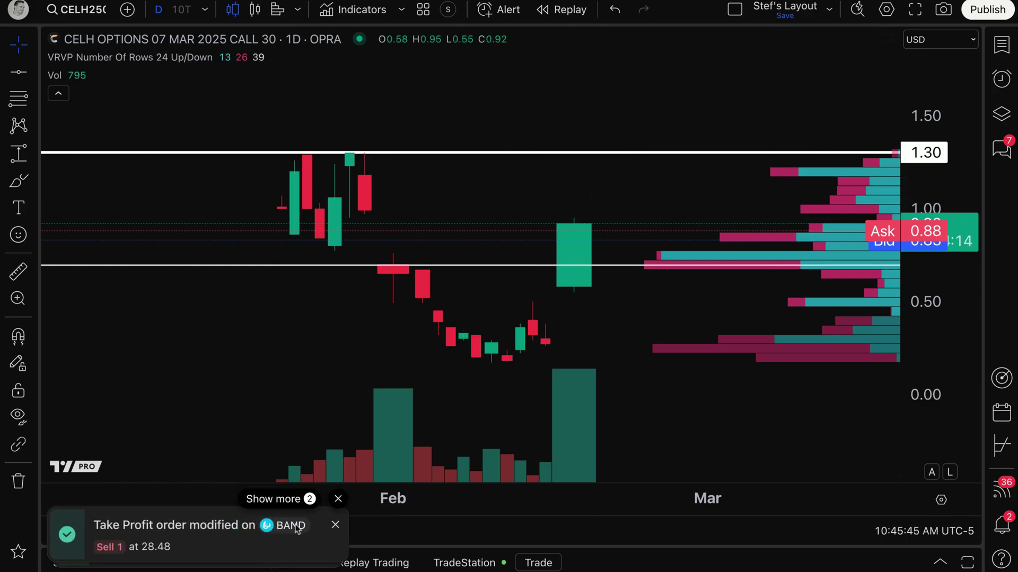
click(335, 526)
click(334, 526)
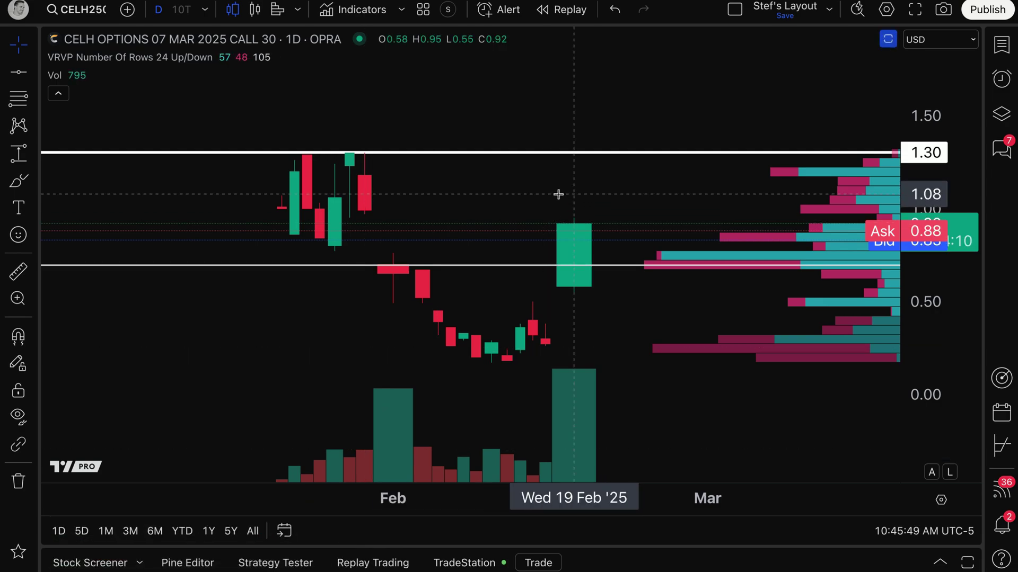
- Open the order ticket for the March 7 strike 30 call, widen it slightly and enlarge the price scale around the buy limit line
drag(555, 189, 539, 189)
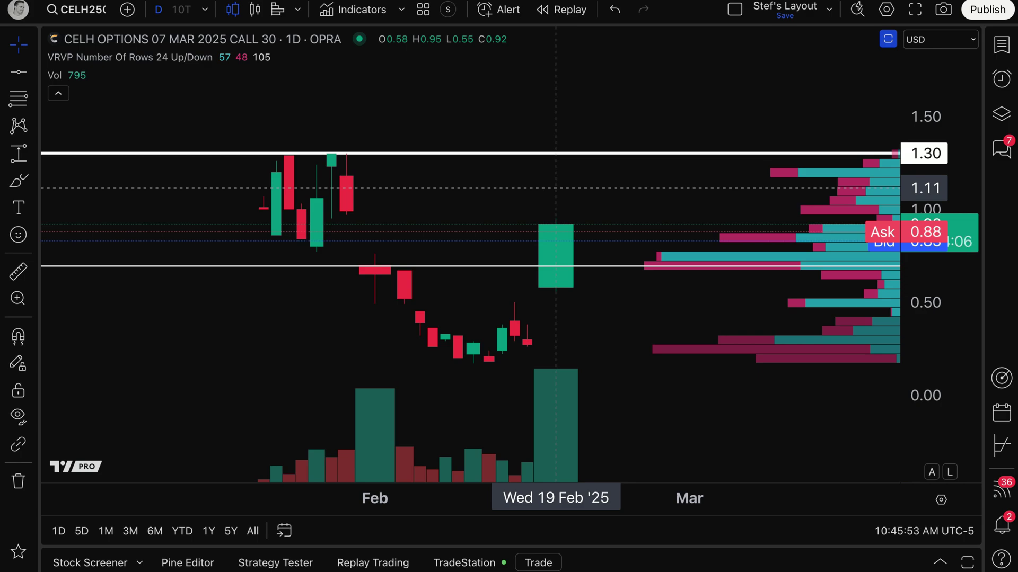
drag(586, 191, 561, 195)
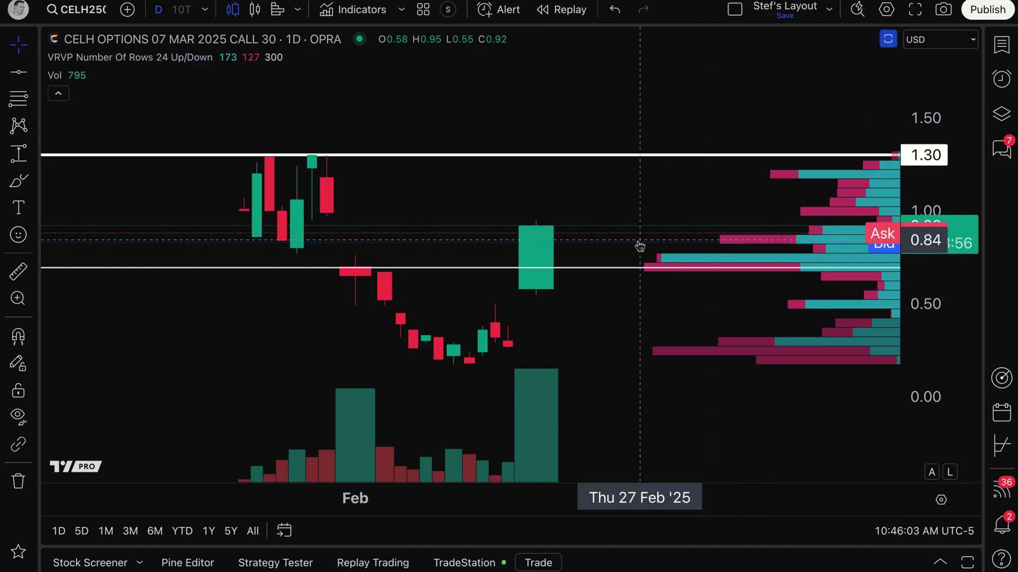
click(547, 563)
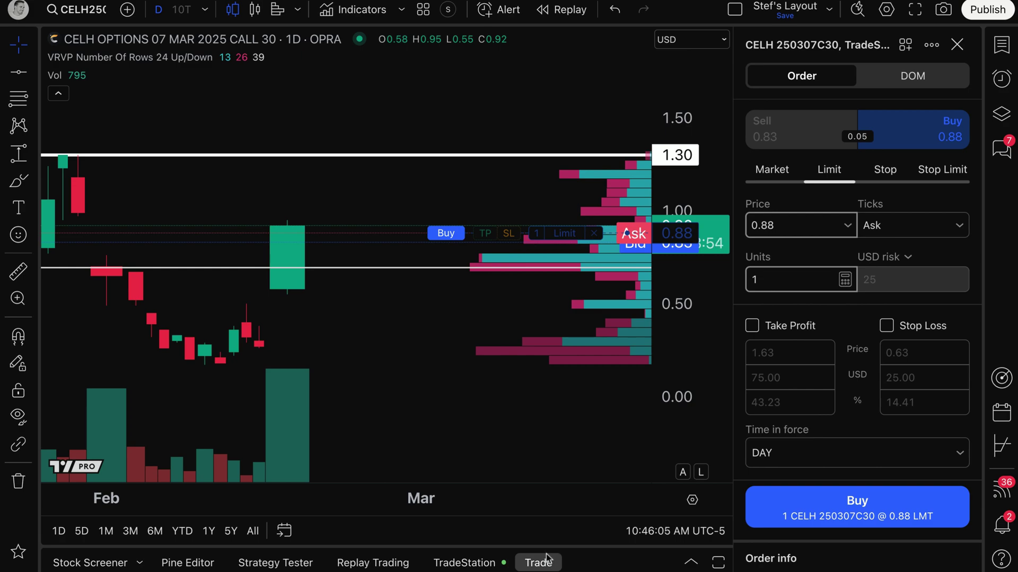
scroll(328, 350, left, 2)
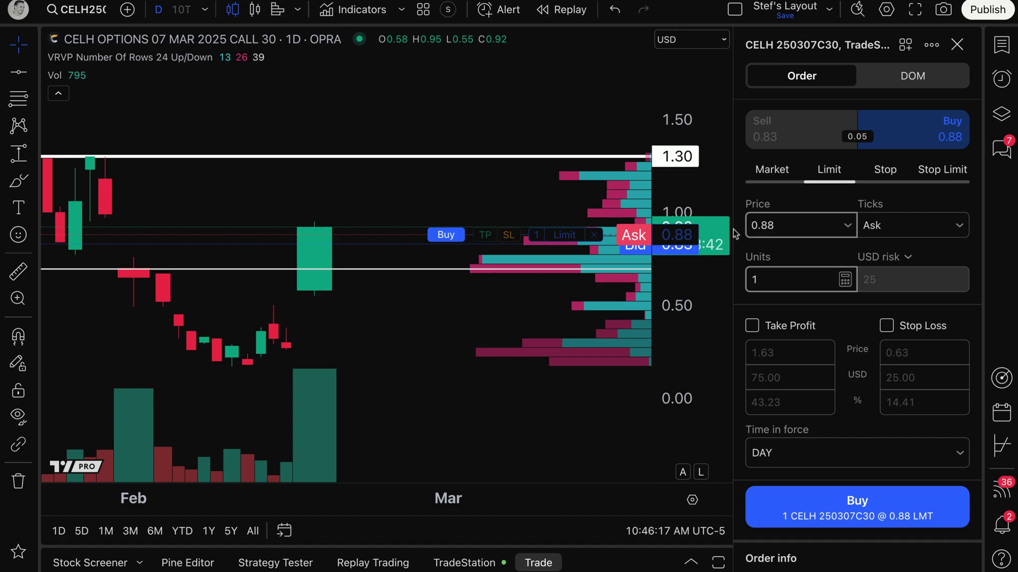
mouse_move(738, 231)
mouse_down()
mouse_move(681, 234)
mouse_move(745, 233)
mouse_up()
drag(413, 386, 512, 382)
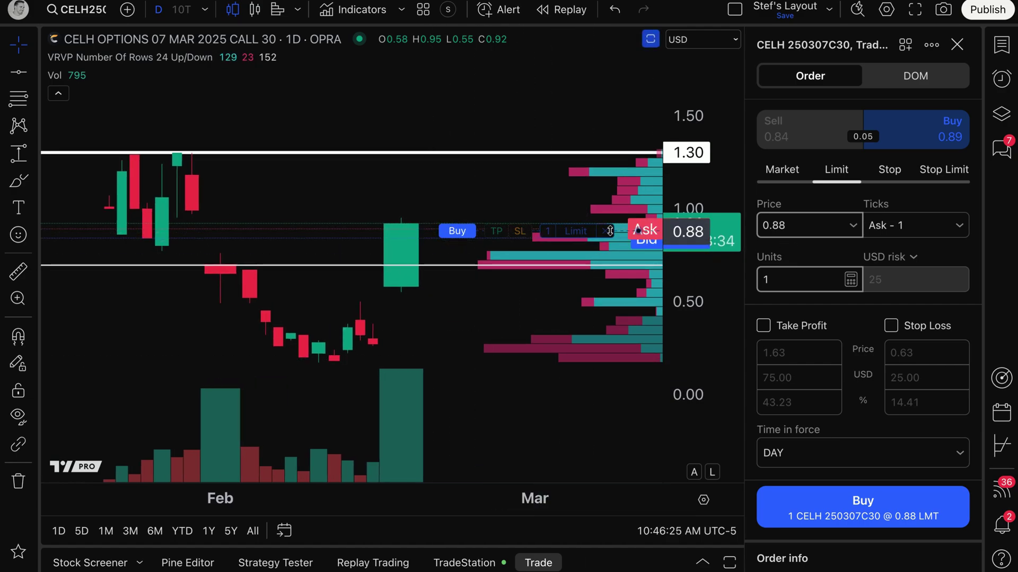
right_click(372, 184)
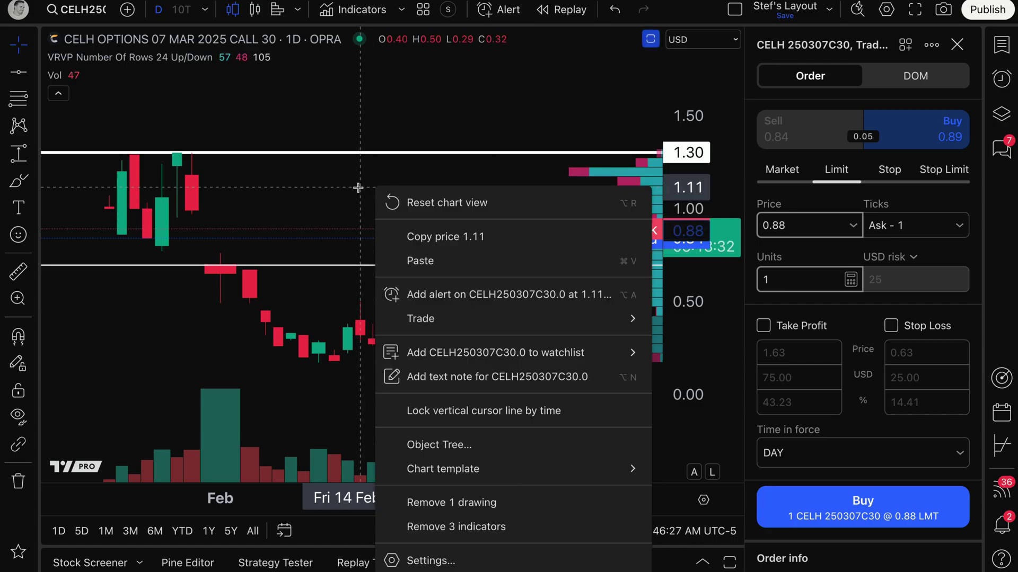
key(Escape)
drag(689, 272, 699, 318)
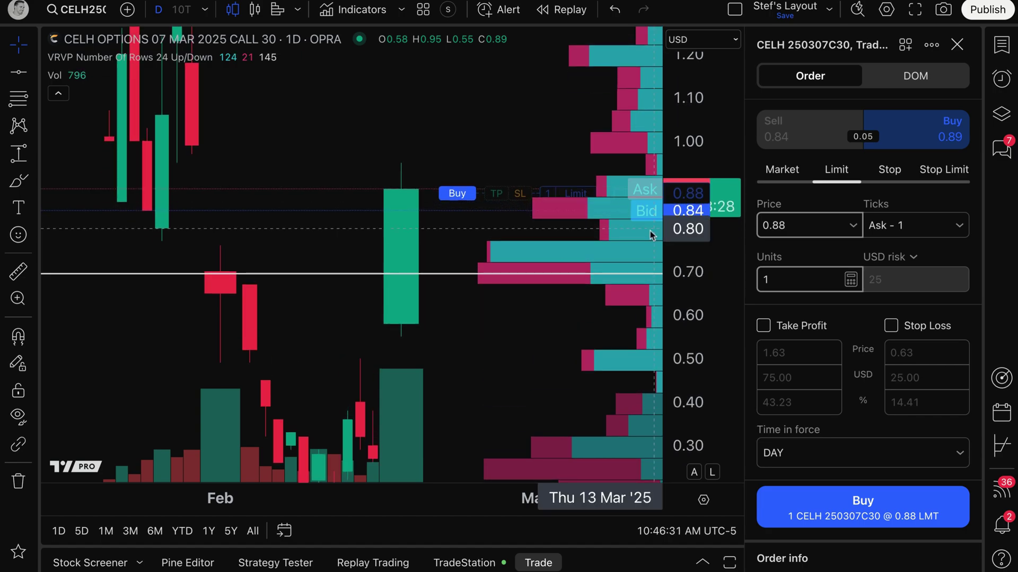
- Remove the draft buy limit line from the March 7 call's chart
click(602, 196)
drag(689, 212, 586, 265)
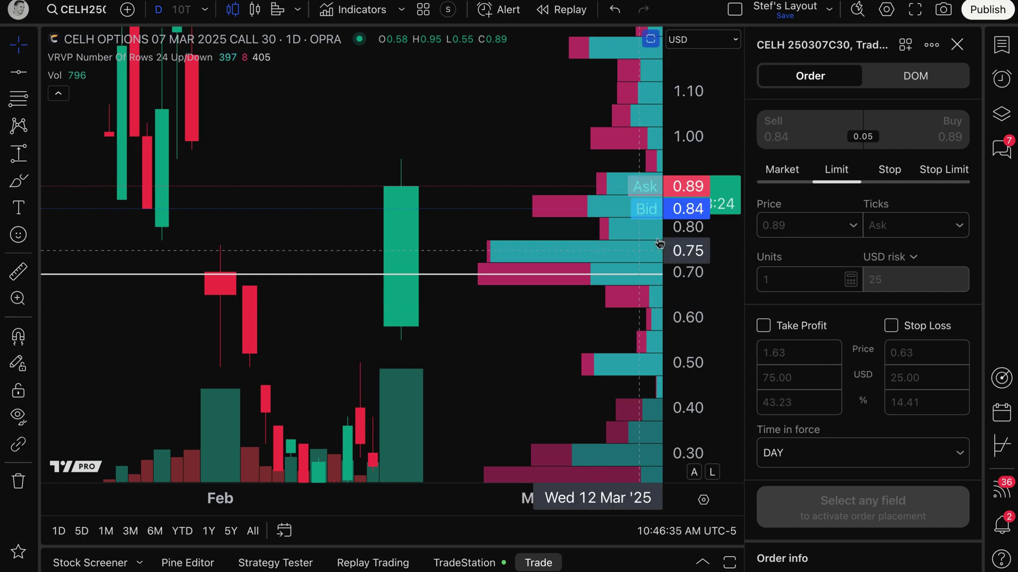
drag(588, 273, 477, 313)
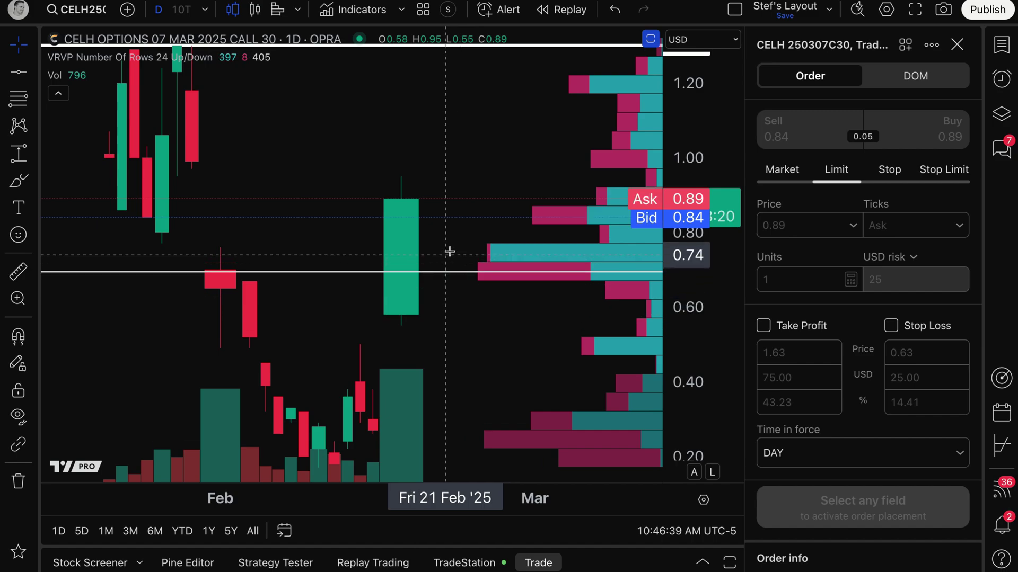
- Circle the latest candle's upper wick with the Brush and delete the mark
click(7, 180)
mouse_move(409, 173)
mouse_down()
mouse_move(375, 191)
mouse_move(415, 173)
mouse_up()
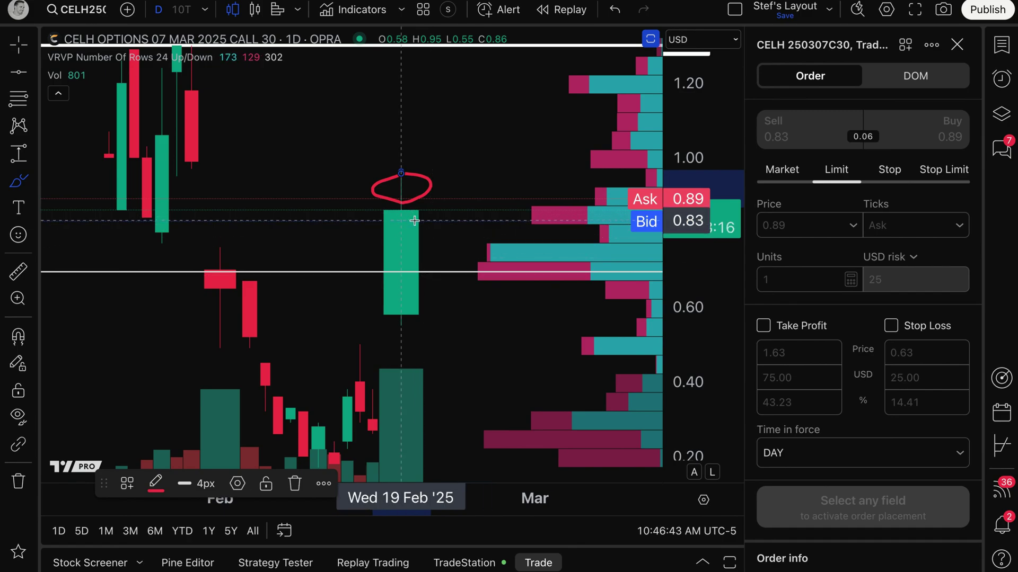
key(Delete)
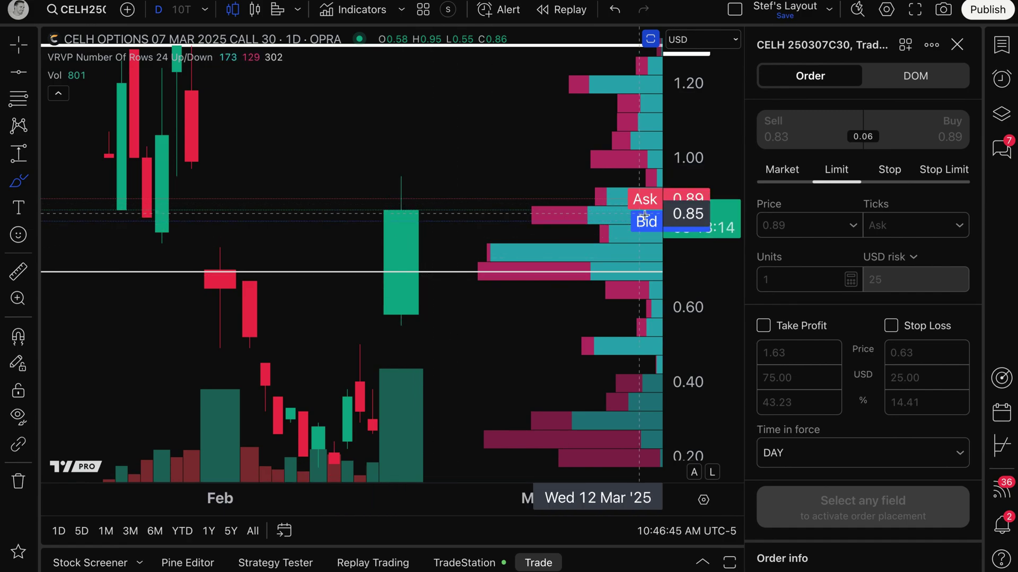
- Reactivate the order ticket, circle the longest volume profile bars around 0.70 with the Brush and delete the mark
click(811, 229)
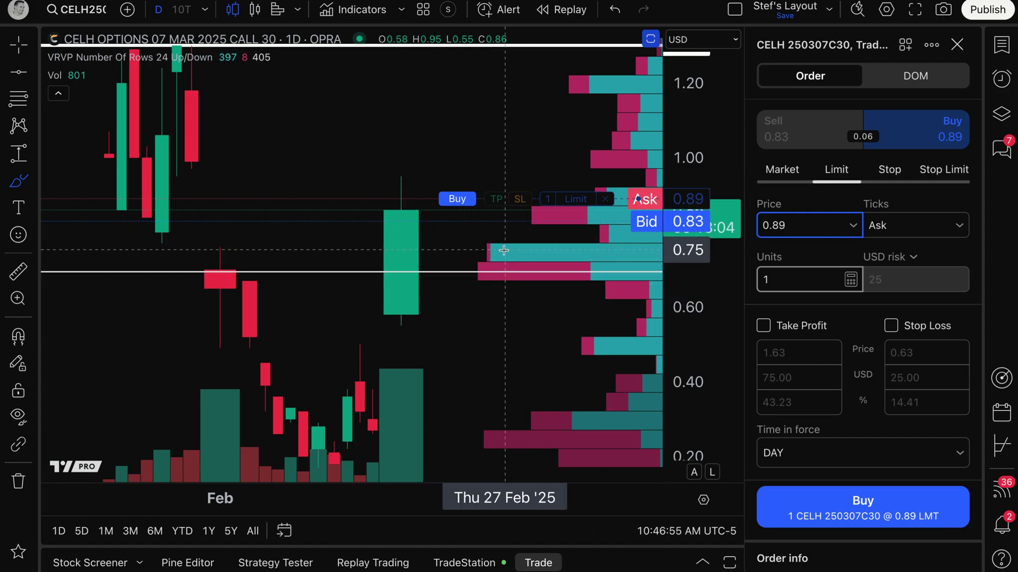
mouse_move(507, 241)
mouse_down()
mouse_move(529, 290)
mouse_move(518, 240)
mouse_move(580, 295)
mouse_move(612, 263)
mouse_up()
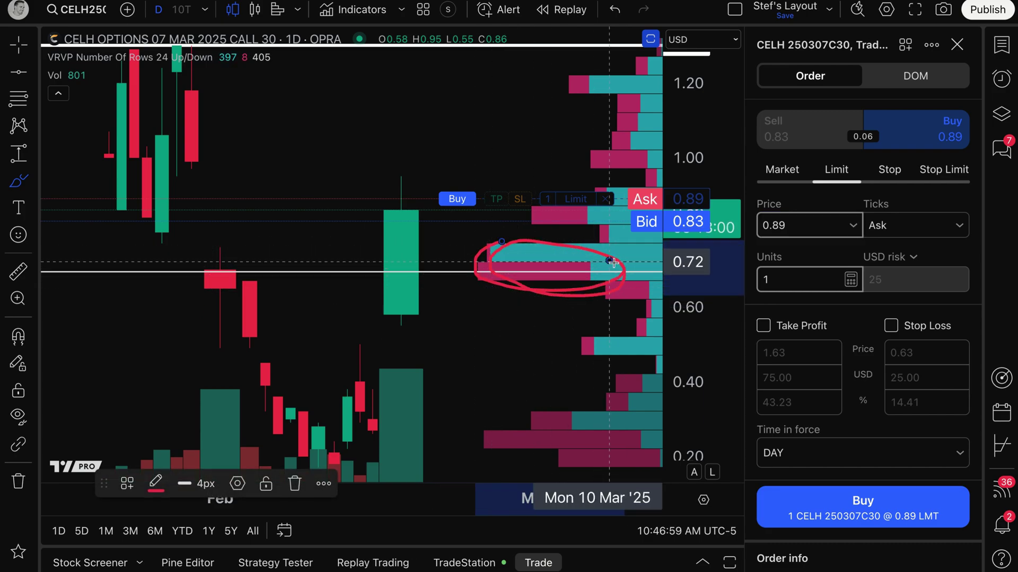
key(Delete)
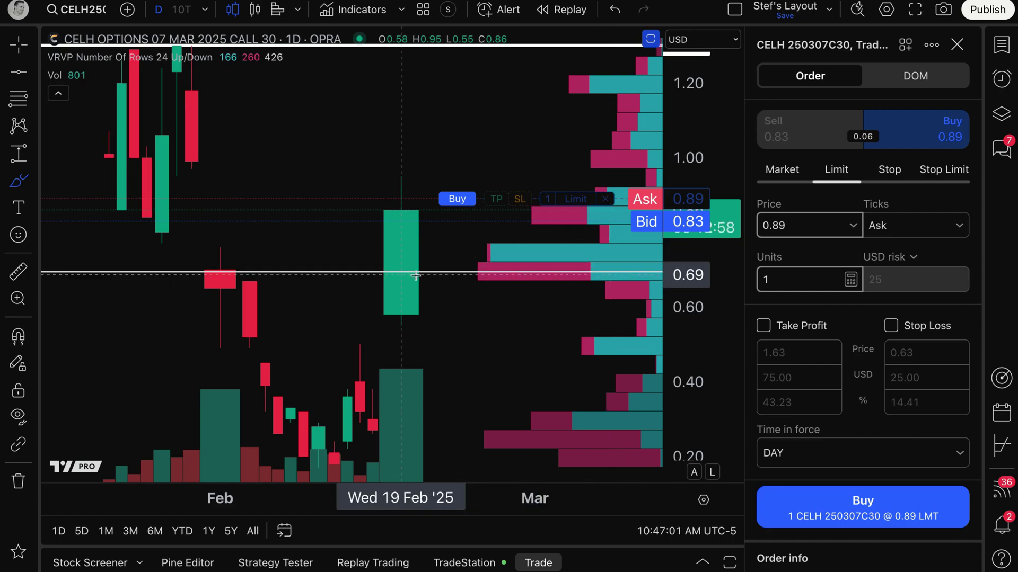
- Set the buy order's limit price to 0.70
click(816, 226)
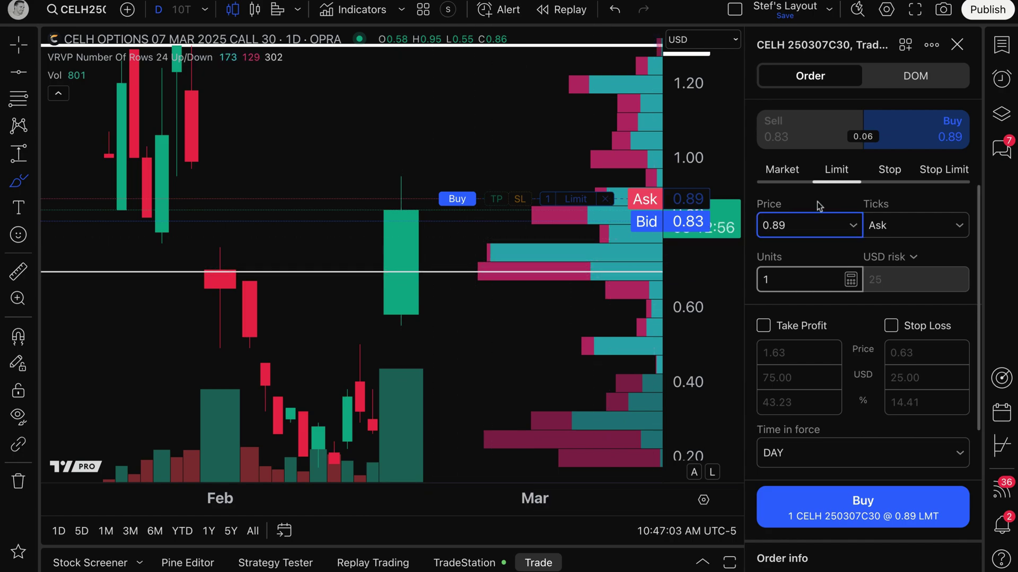
drag(795, 226, 773, 229)
text(70)
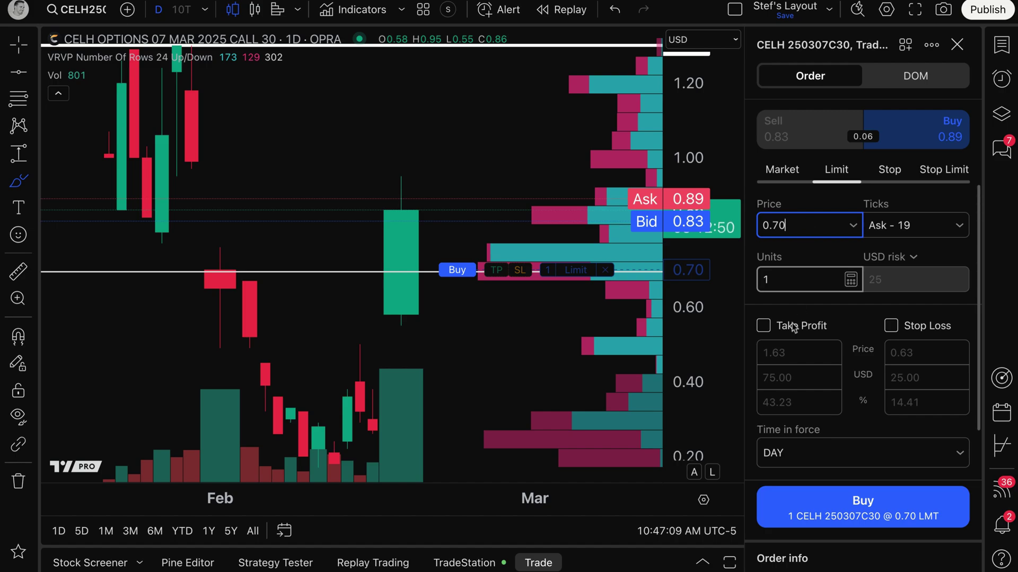
- Enable the order's take profit and set its price to 1.30, at the horizontal line across the earlier highs
click(763, 325)
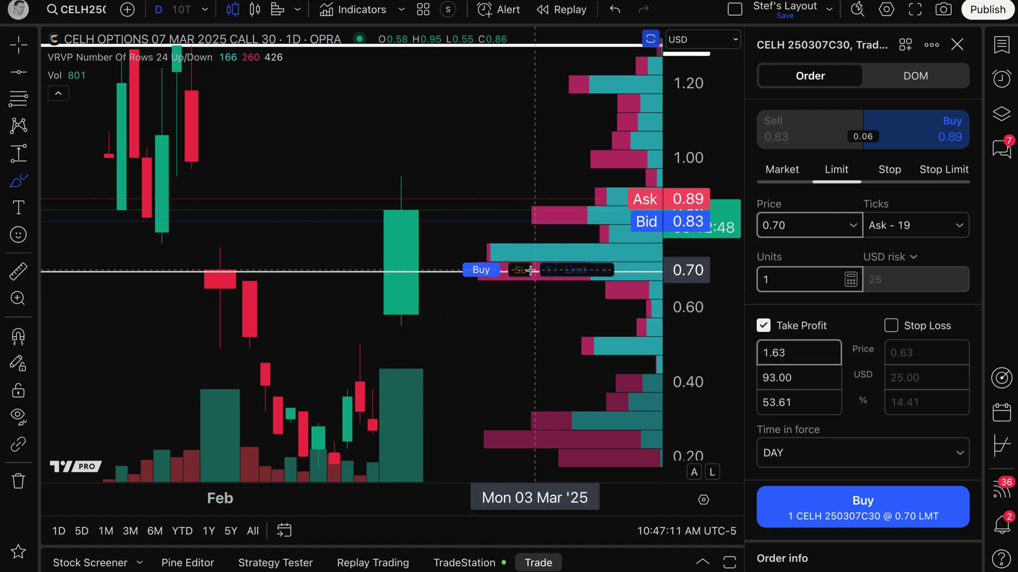
click(788, 348)
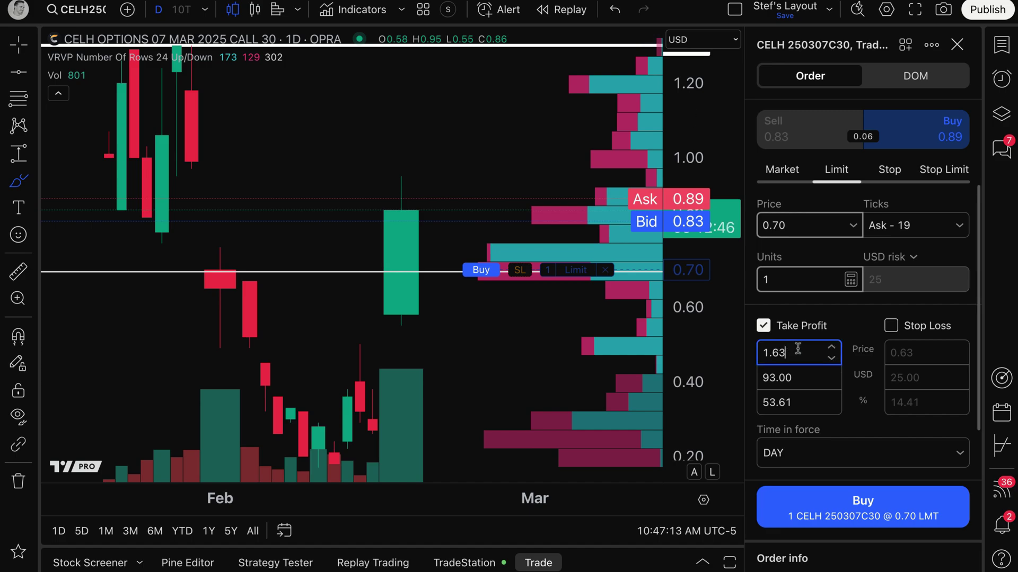
double_click(779, 353)
click(148, 115)
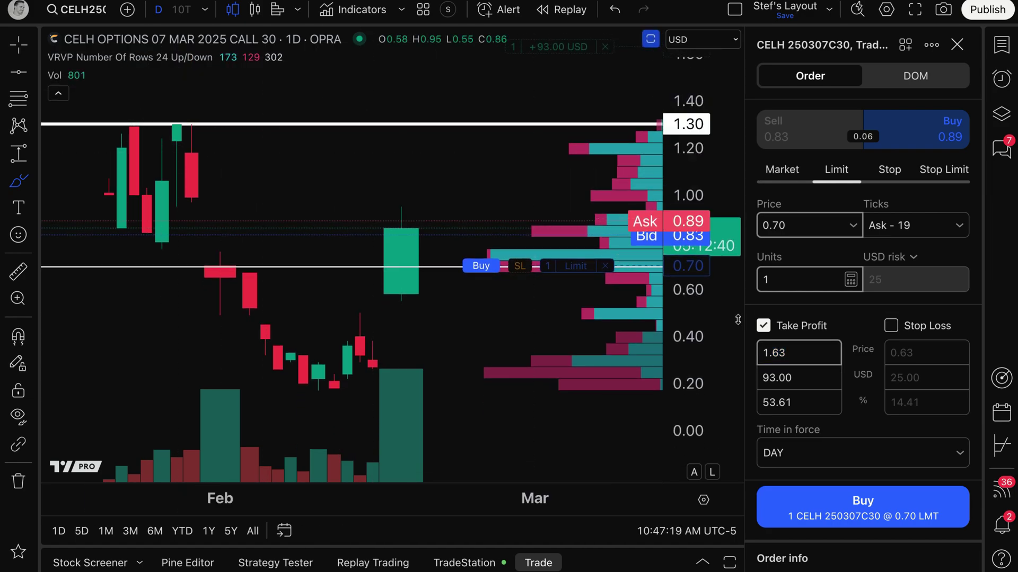
click(799, 356)
key(BackSpace)
key(BackSpace)
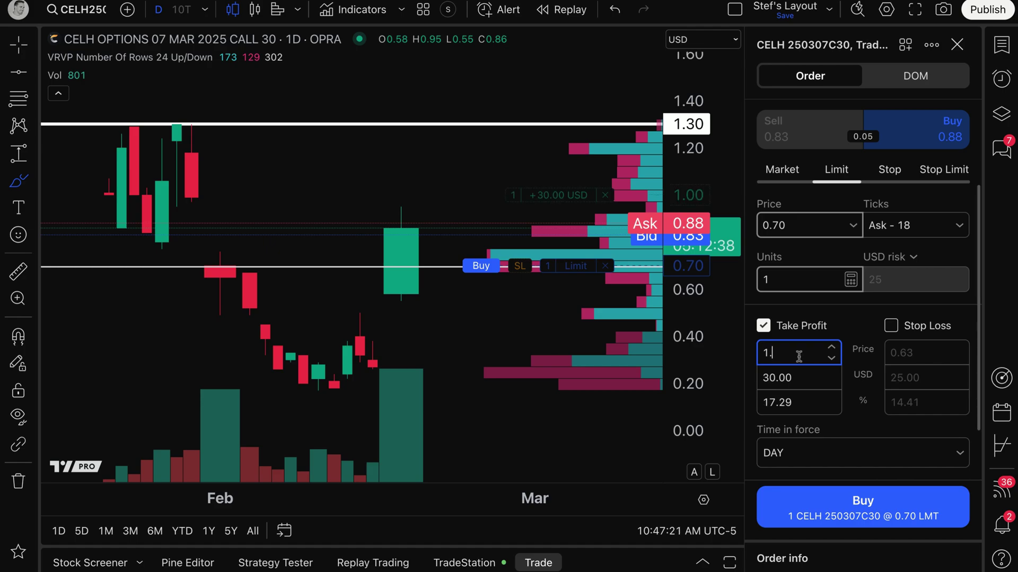
text(30)
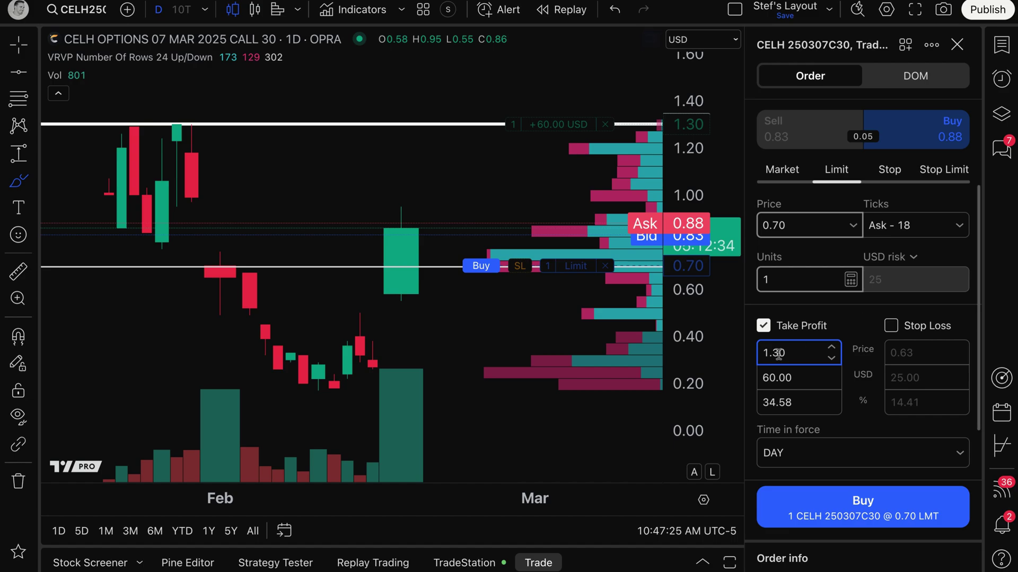
click(761, 222)
click(761, 353)
click(786, 354)
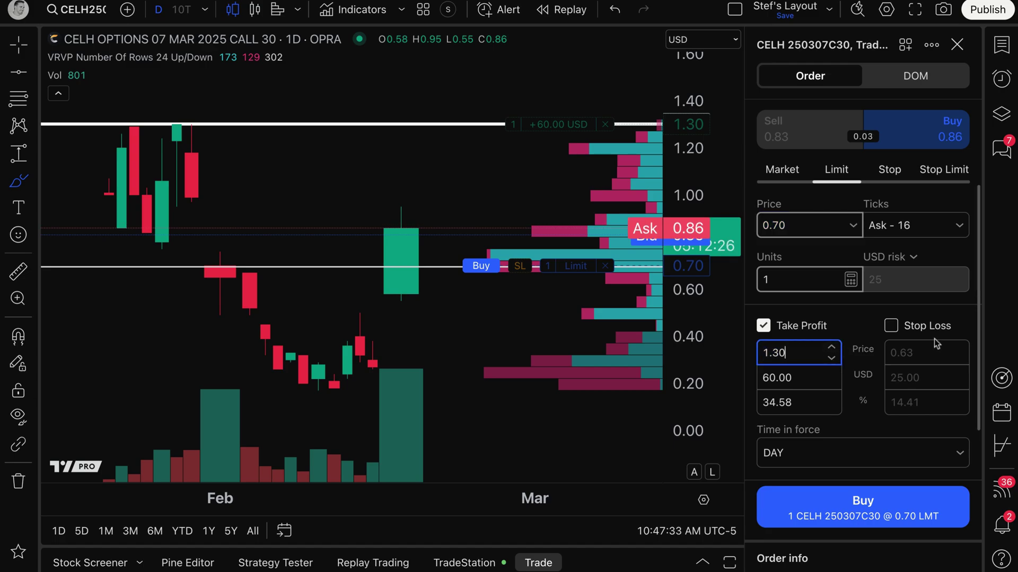
- Enable the order's stop loss with a price of 0.60 and switch from the Brush back to the chart cursor
click(891, 326)
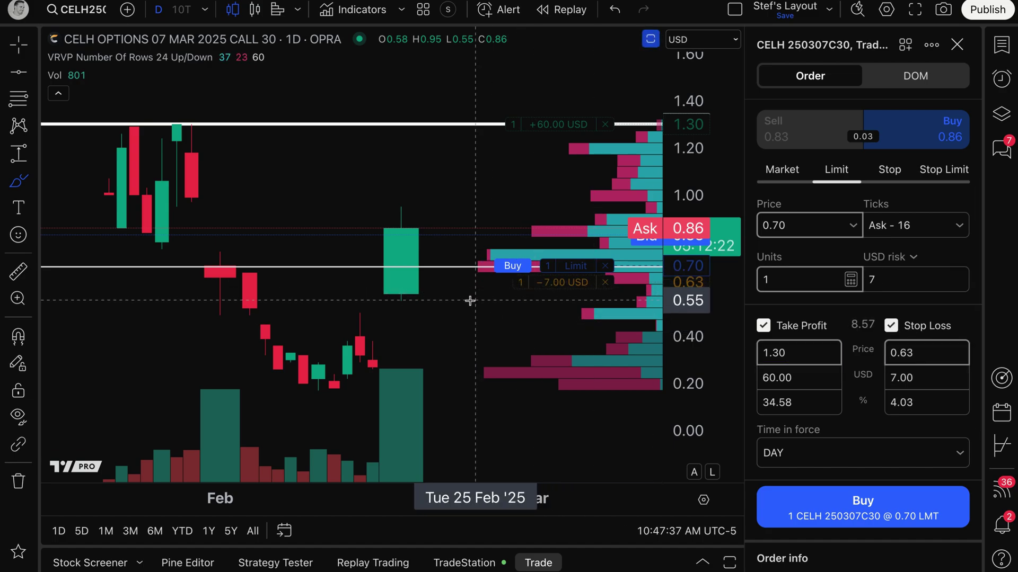
drag(401, 304, 397, 278)
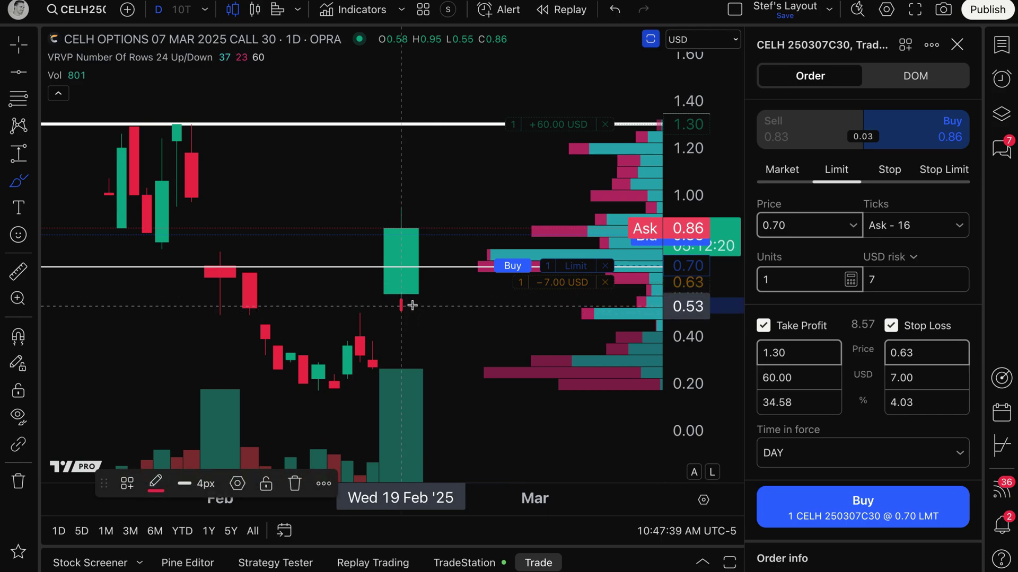
key(ctrl+z)
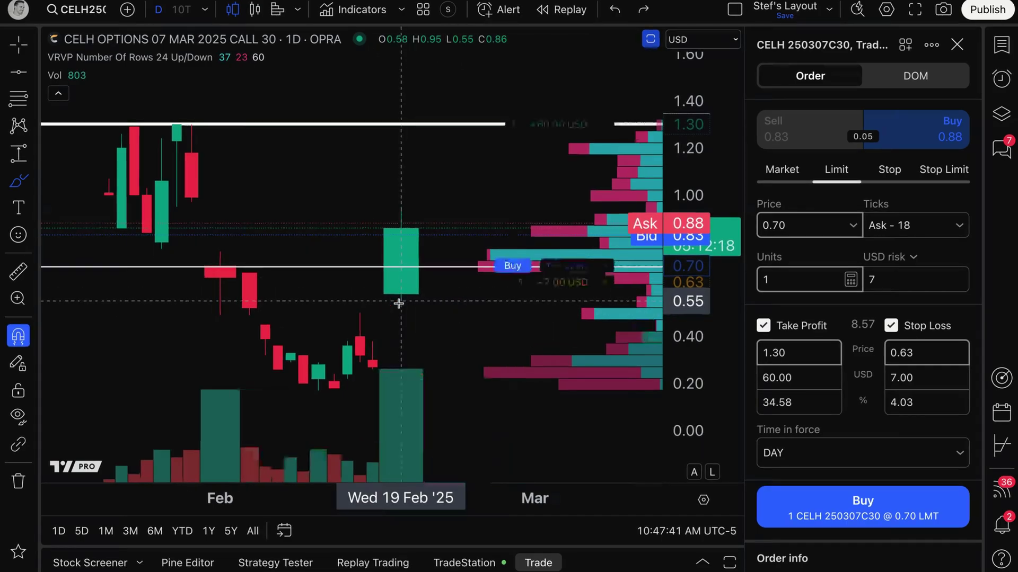
click(930, 353)
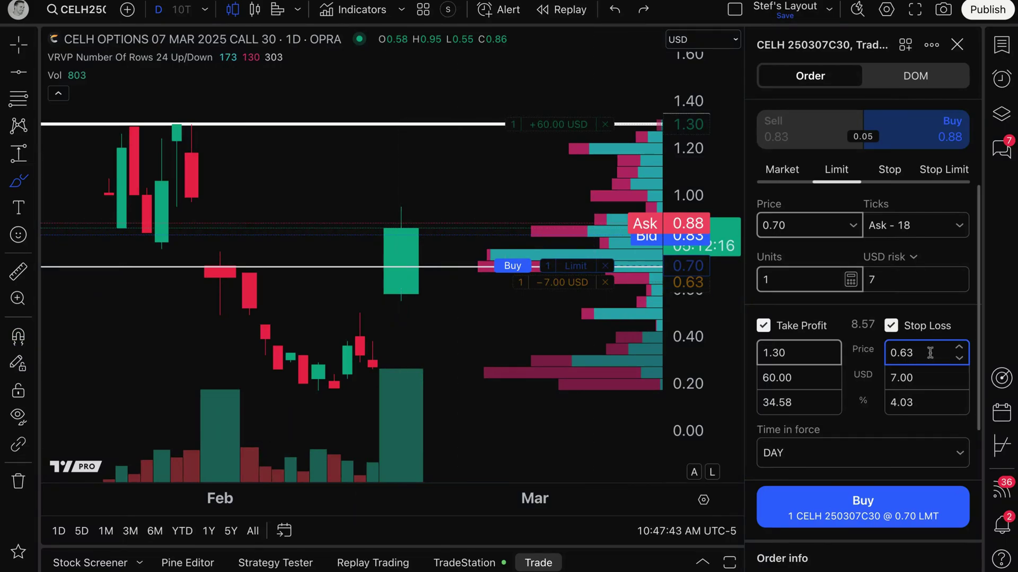
key(BackSpace)
text(0)
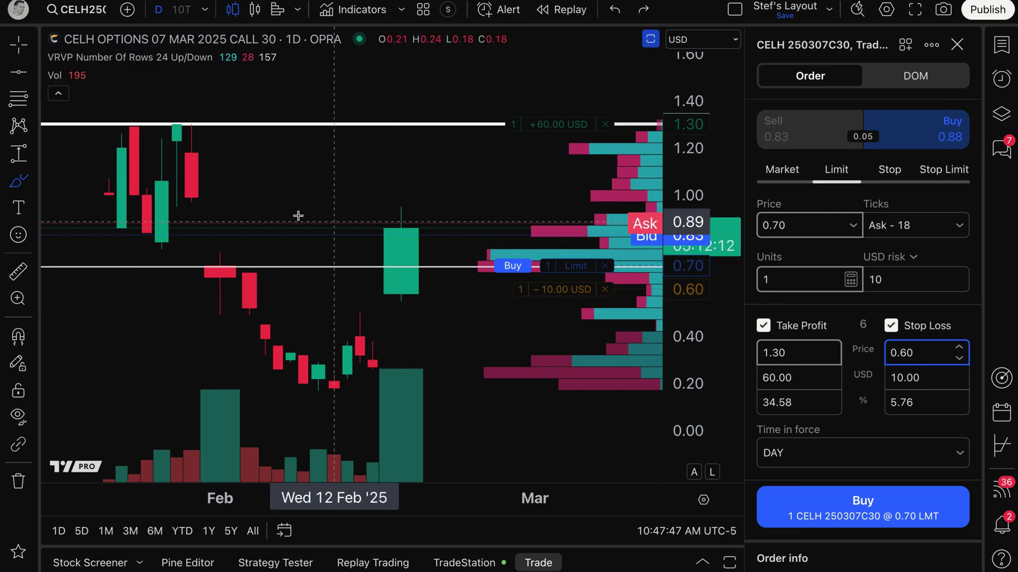
click(20, 45)
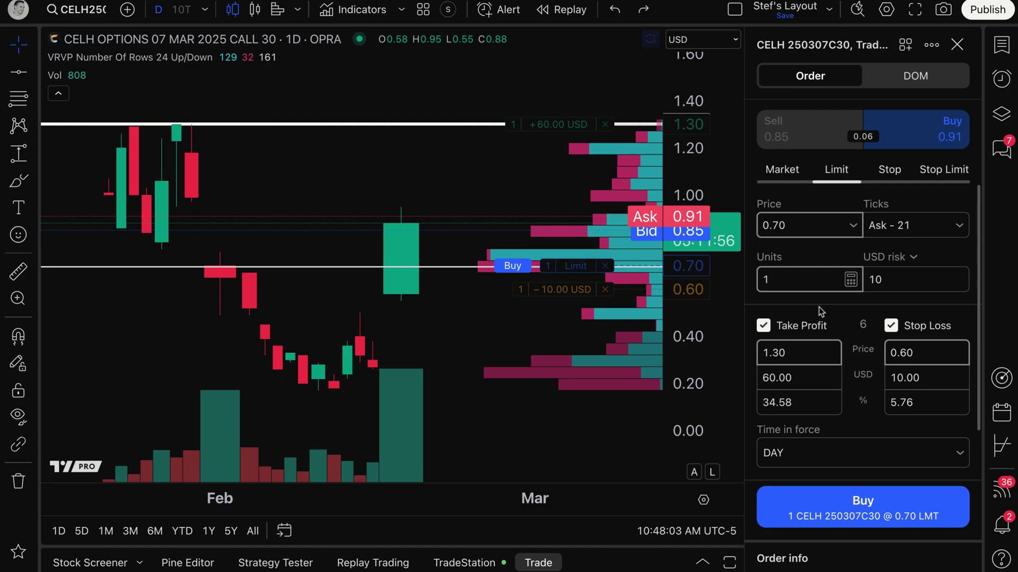
- Set the order's quantity to 1 unit
click(791, 281)
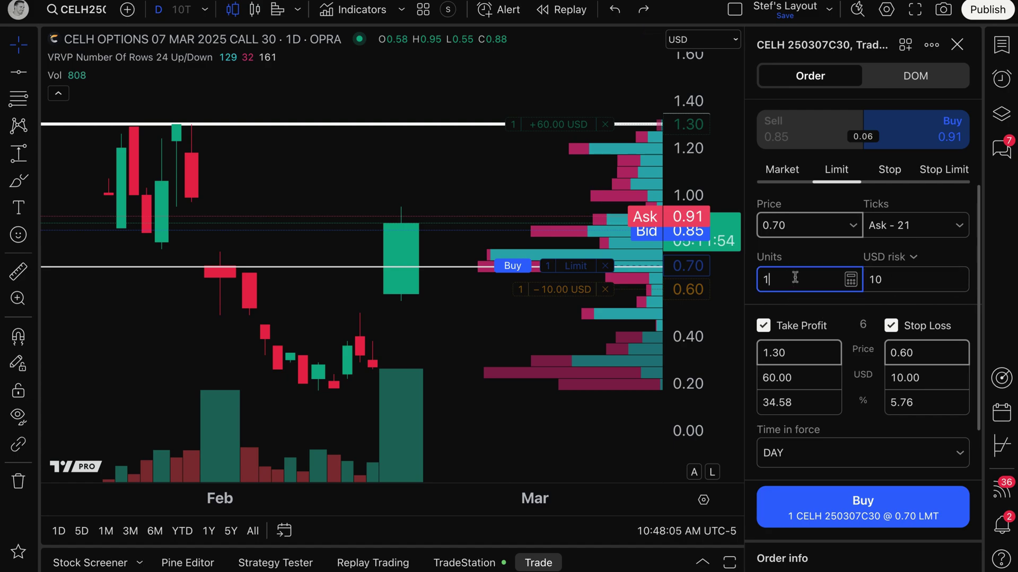
double_click(768, 280)
text(1)
double_click(777, 281)
text(1)
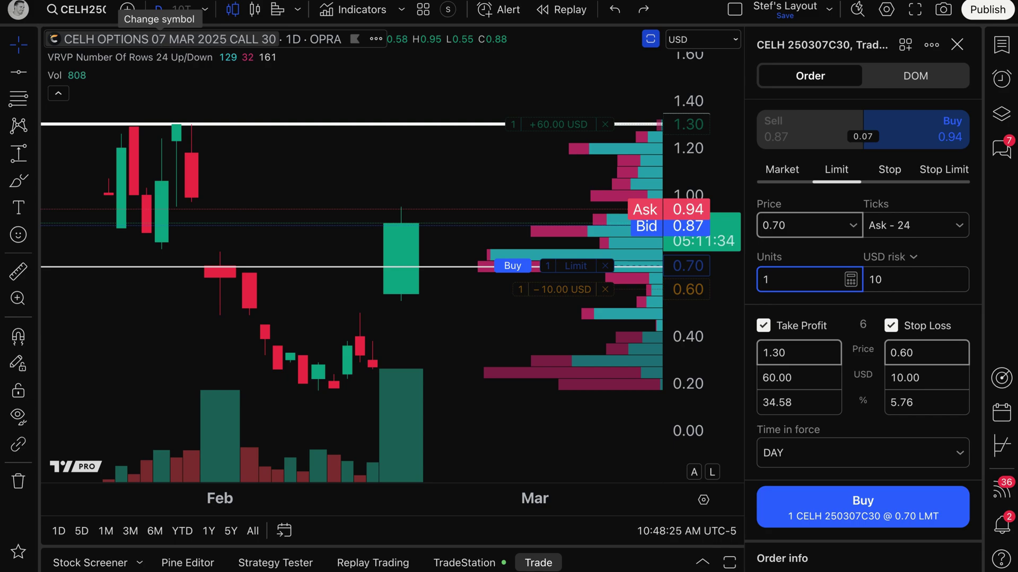
- Check the limit price and the number of units entered in the order ticket
click(779, 226)
drag(800, 227, 764, 228)
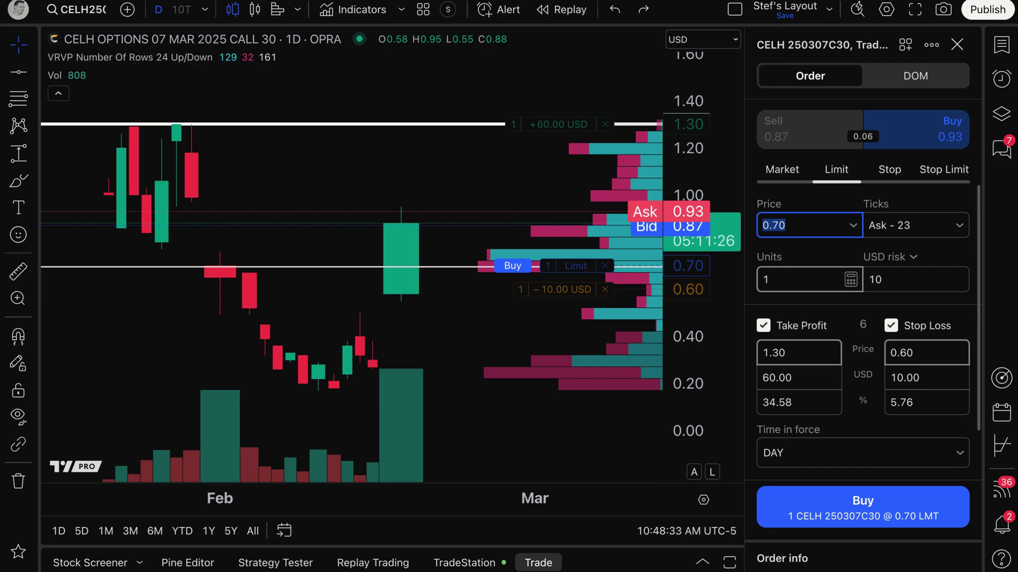
click(799, 223)
drag(797, 226, 759, 229)
click(769, 227)
click(794, 227)
drag(802, 281, 758, 288)
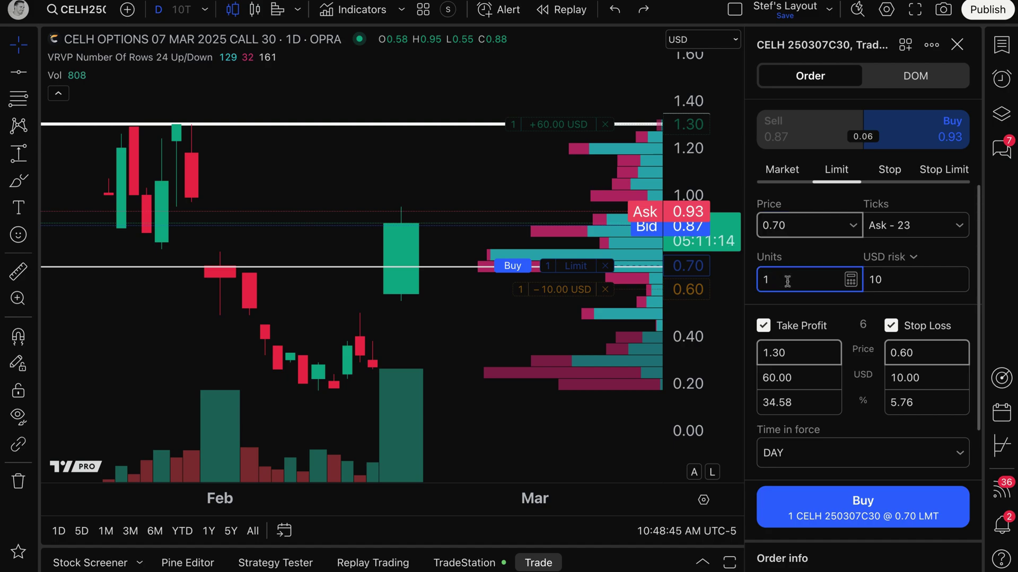
- Re-enter 1 as the order's units and review the ticket's remaining settings down to the routing section
double_click(779, 281)
key(BackSpace)
text(1)
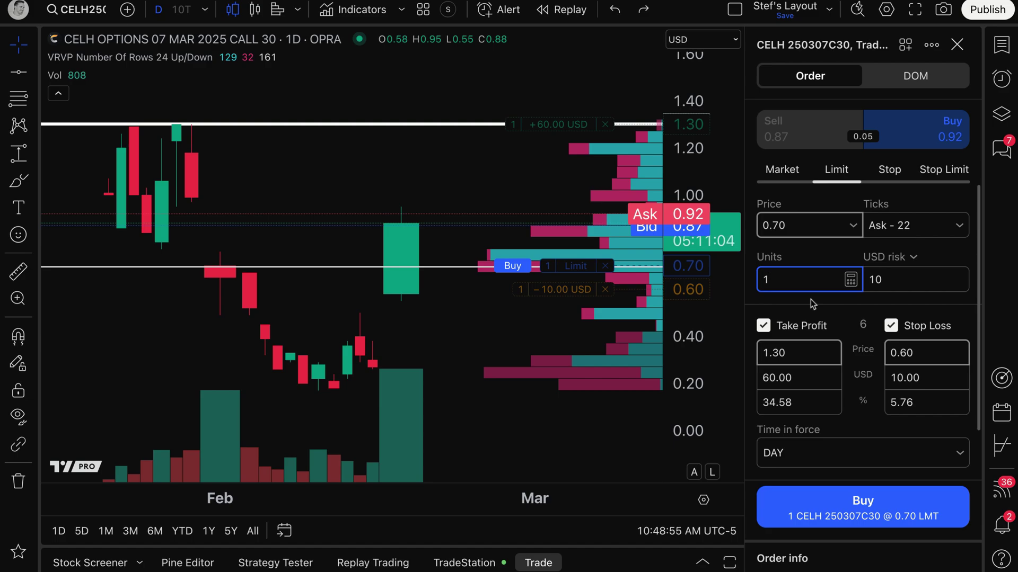
click(793, 300)
scroll(839, 328, down, 2)
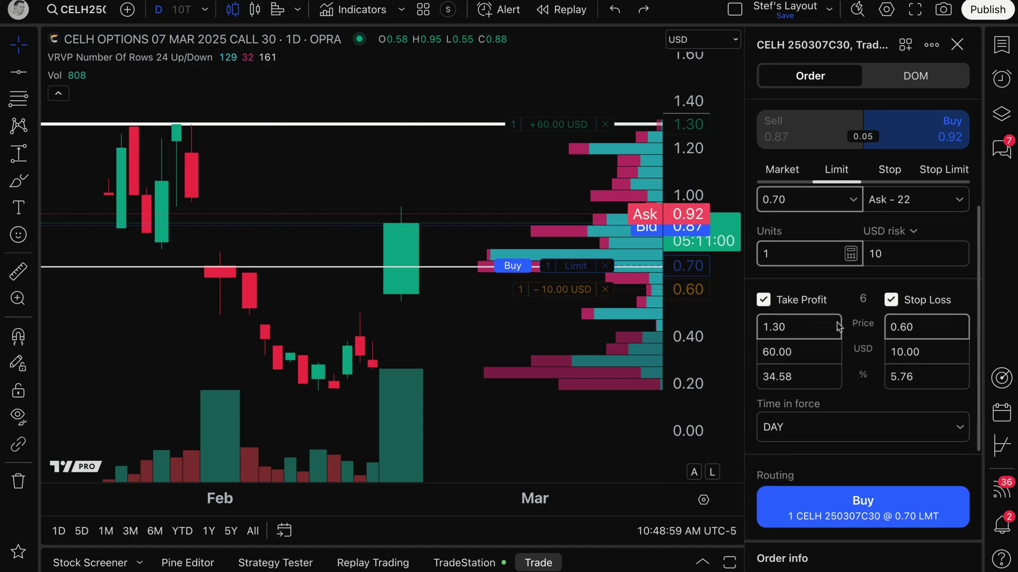
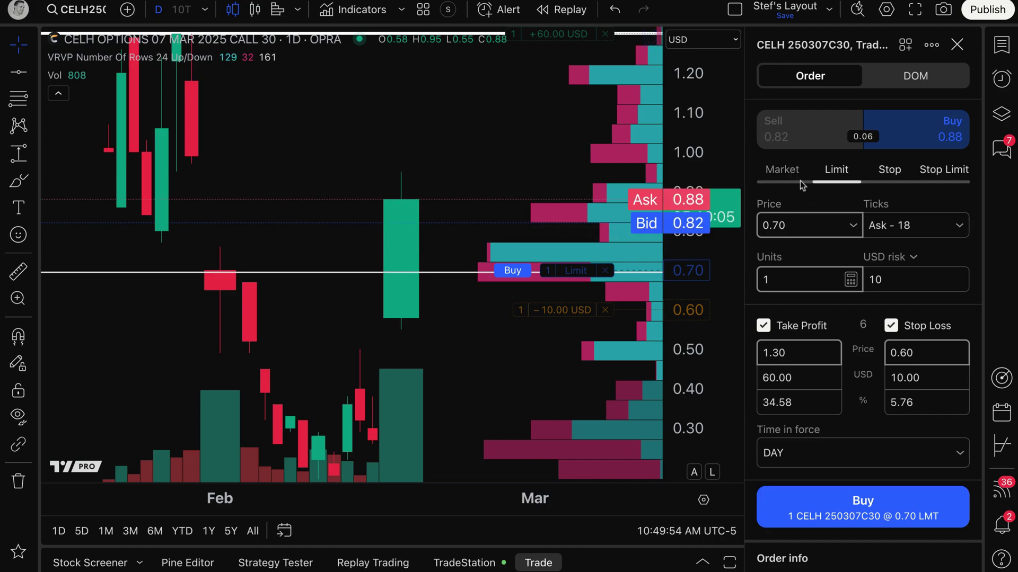
- Review the 0.70 limit price and submit the buy order for one CELH March 7 strike 30 call
click(806, 225)
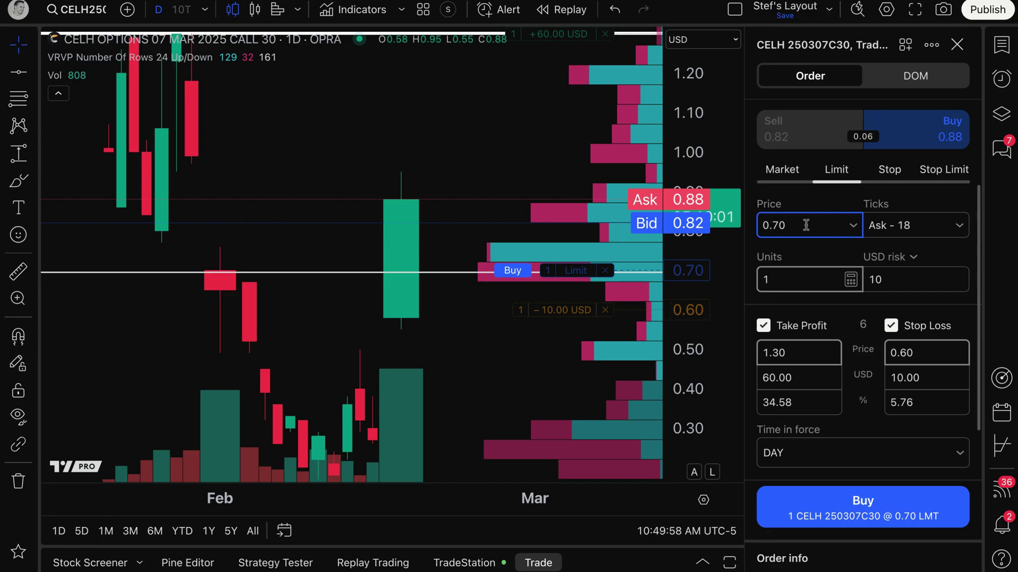
click(826, 177)
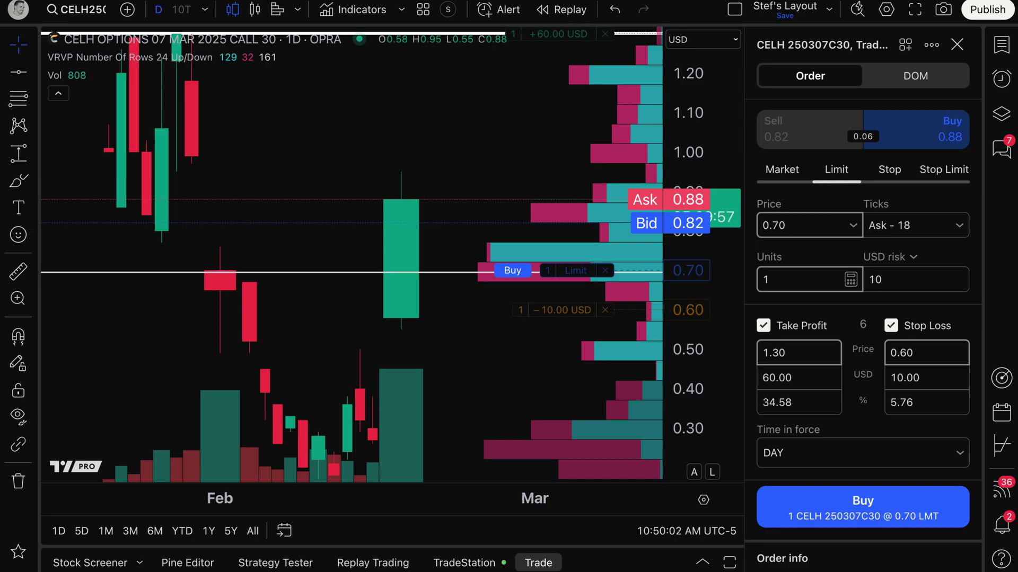
click(804, 230)
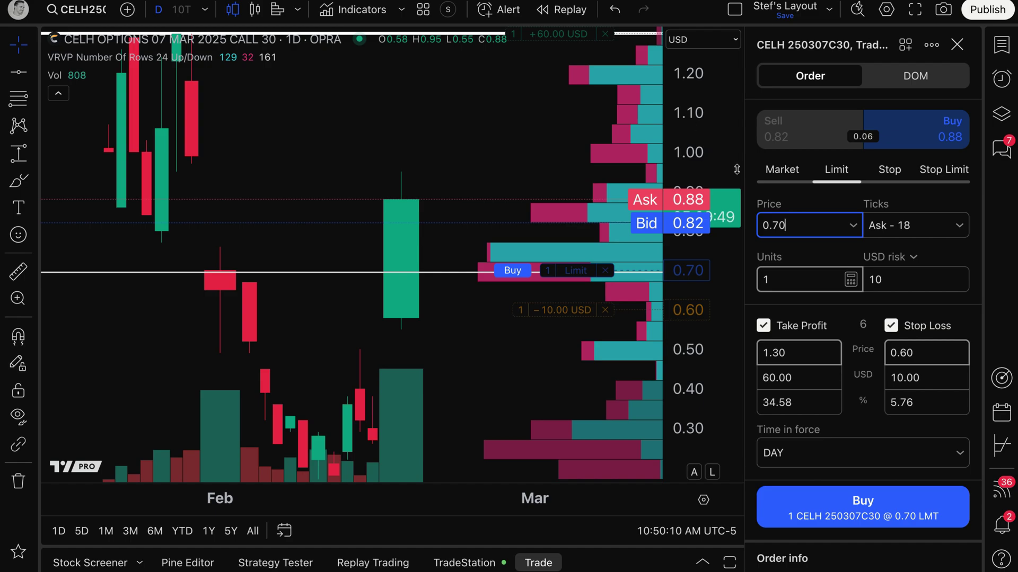
drag(787, 227, 759, 234)
click(814, 228)
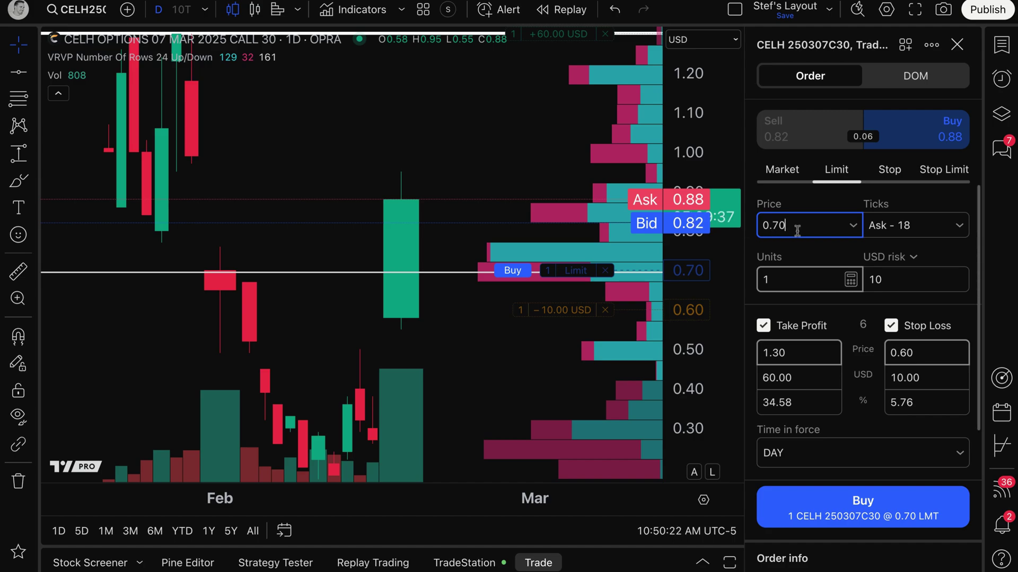
double_click(773, 226)
key(Right)
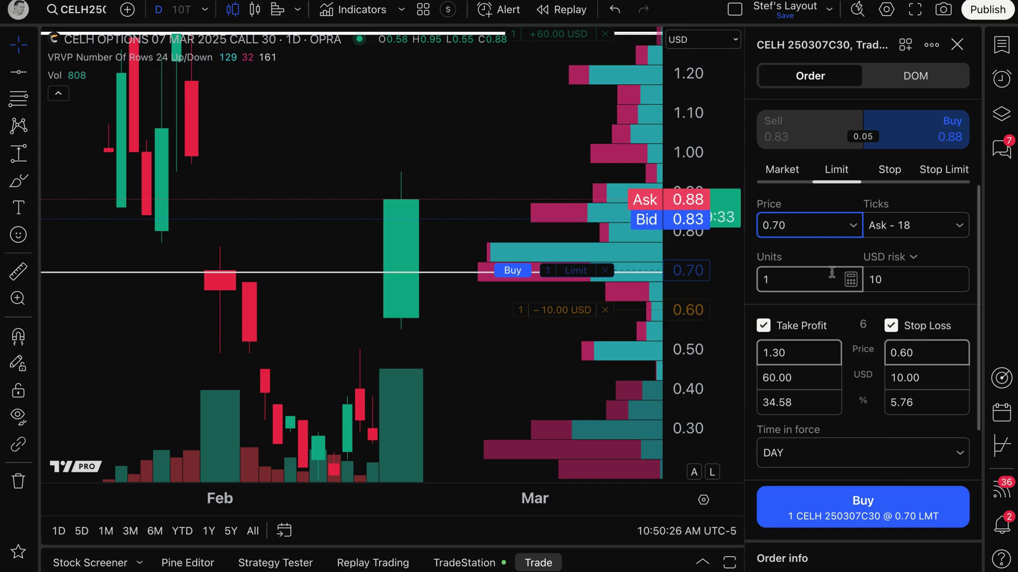
click(946, 128)
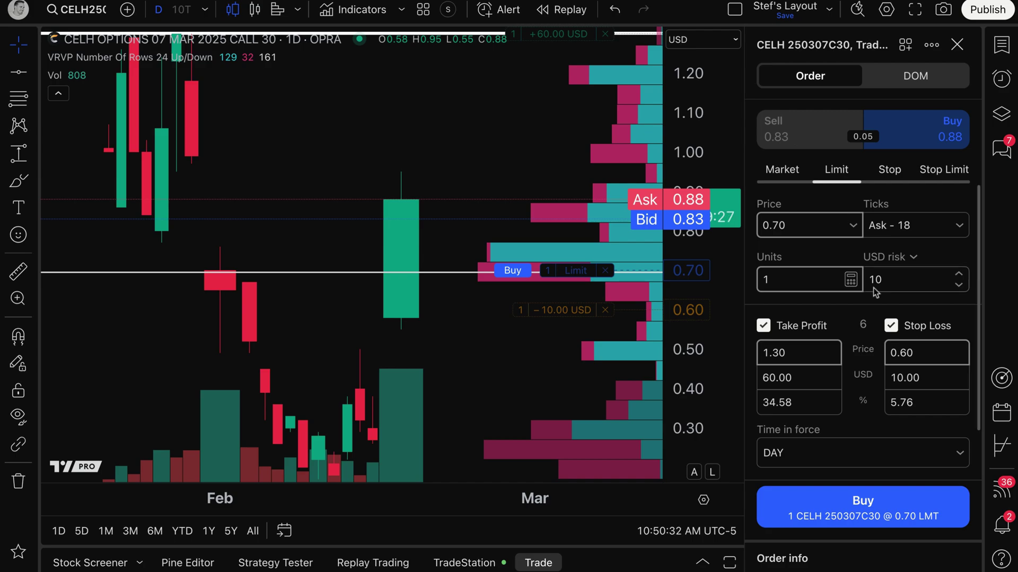
click(862, 504)
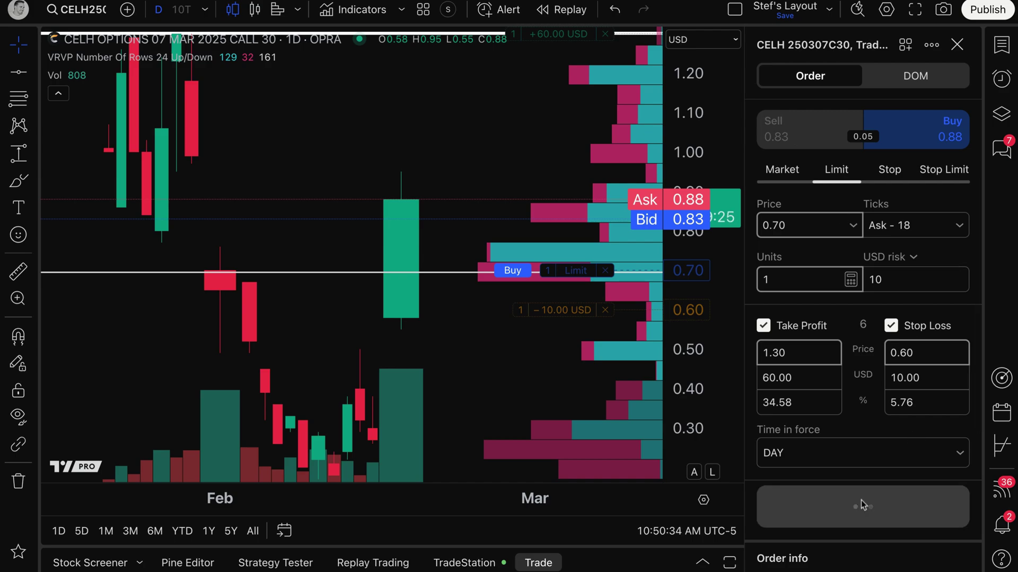
- Review the order confirmation's prices, exits and cost estimates, and send the 0.70 limit buy order for one CELH call
drag(744, 250, 681, 250)
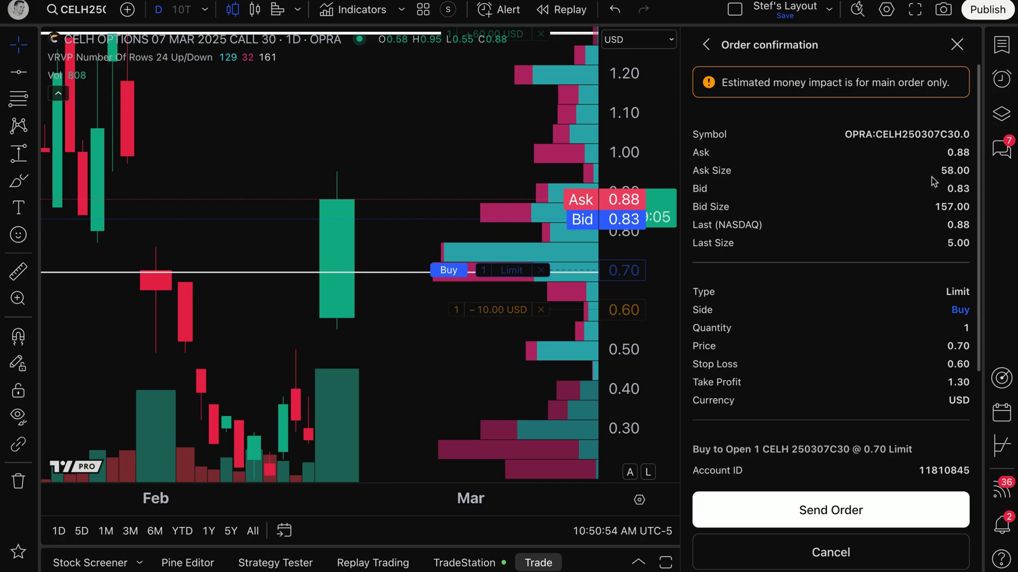
scroll(928, 181, down, 3)
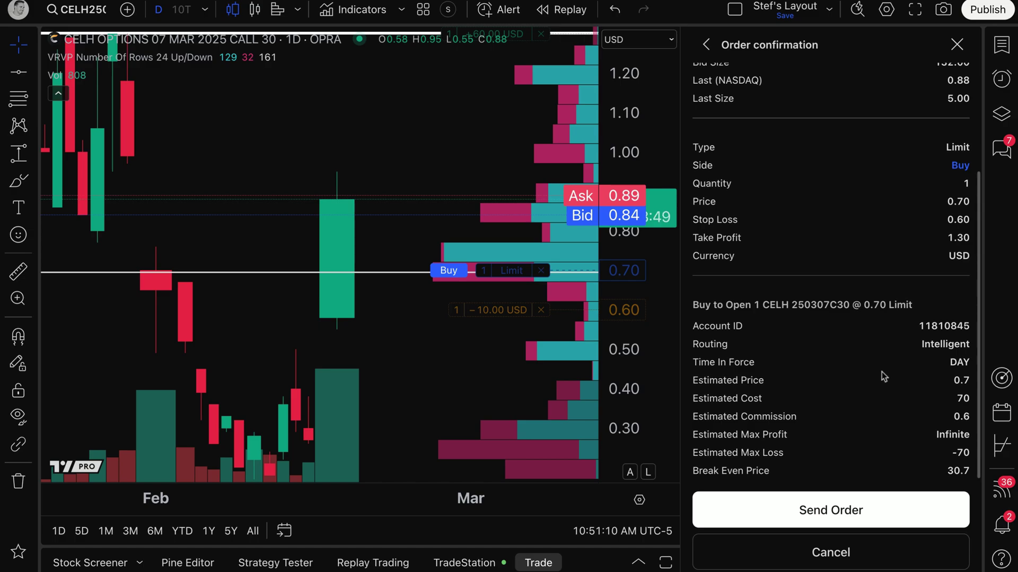
scroll(883, 370, up, 5)
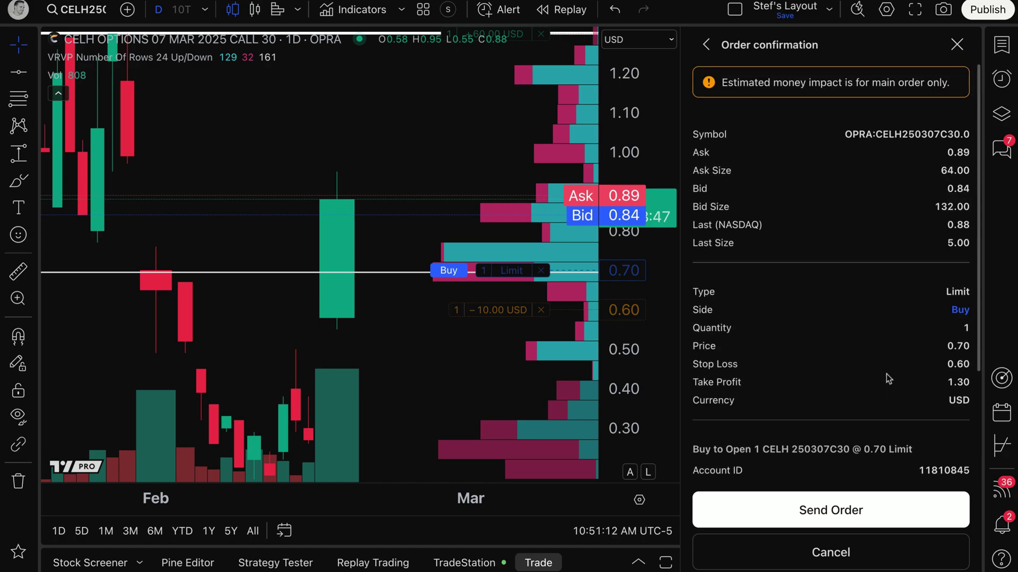
scroll(886, 374, down, 5)
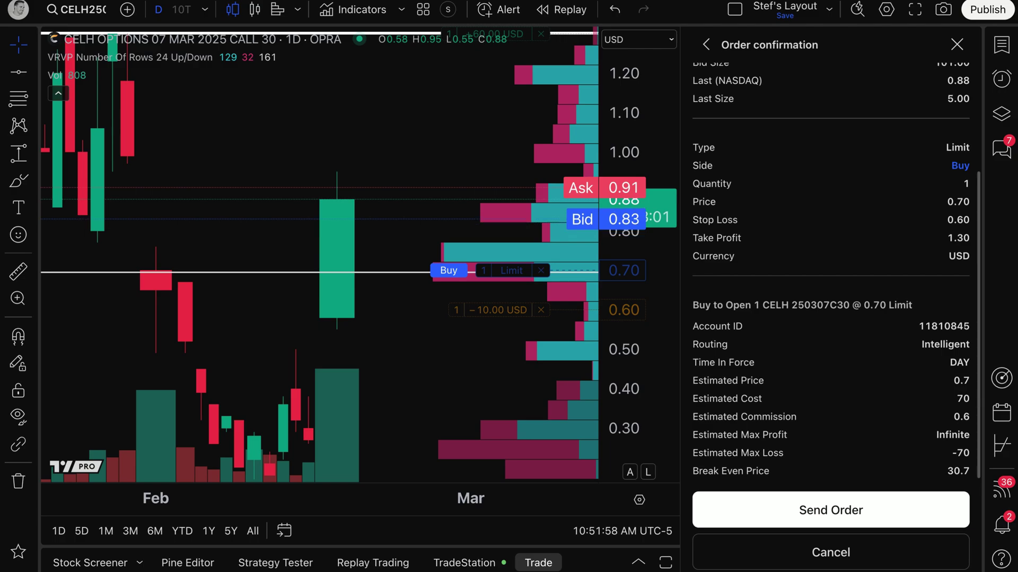
click(843, 514)
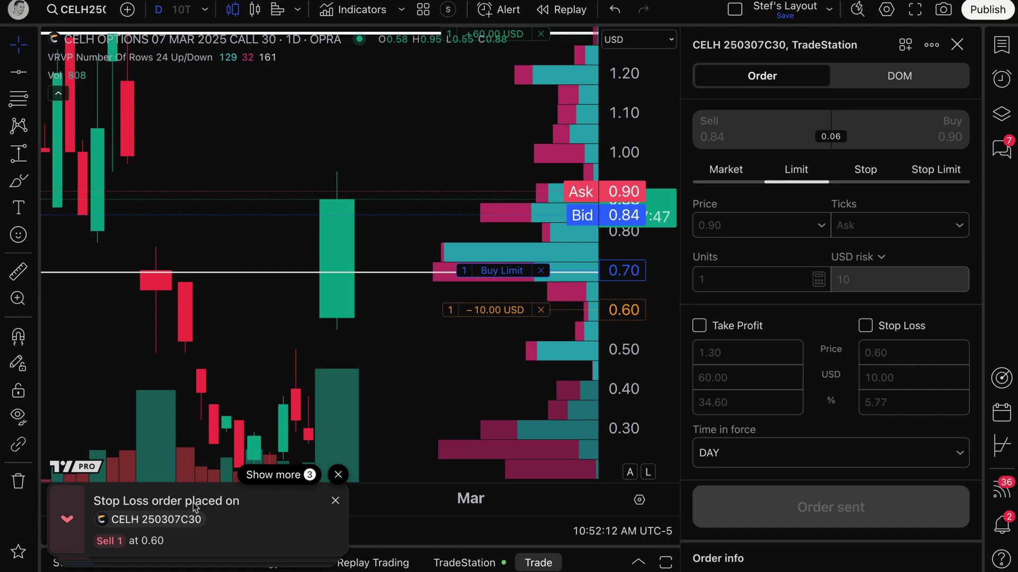
- Dismiss the stop loss, take profit and limit order notifications and hide the order ticket
click(335, 500)
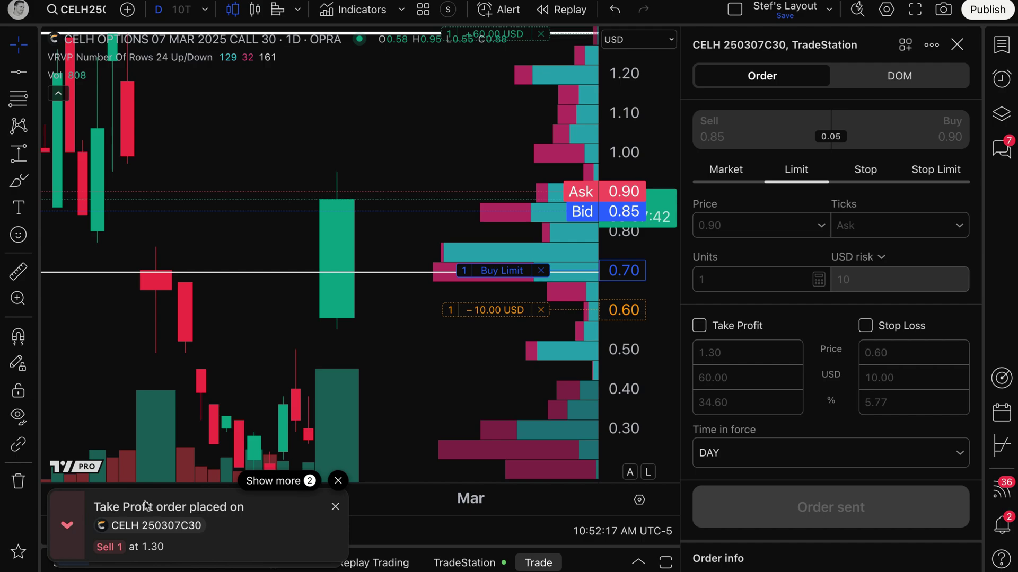
click(336, 507)
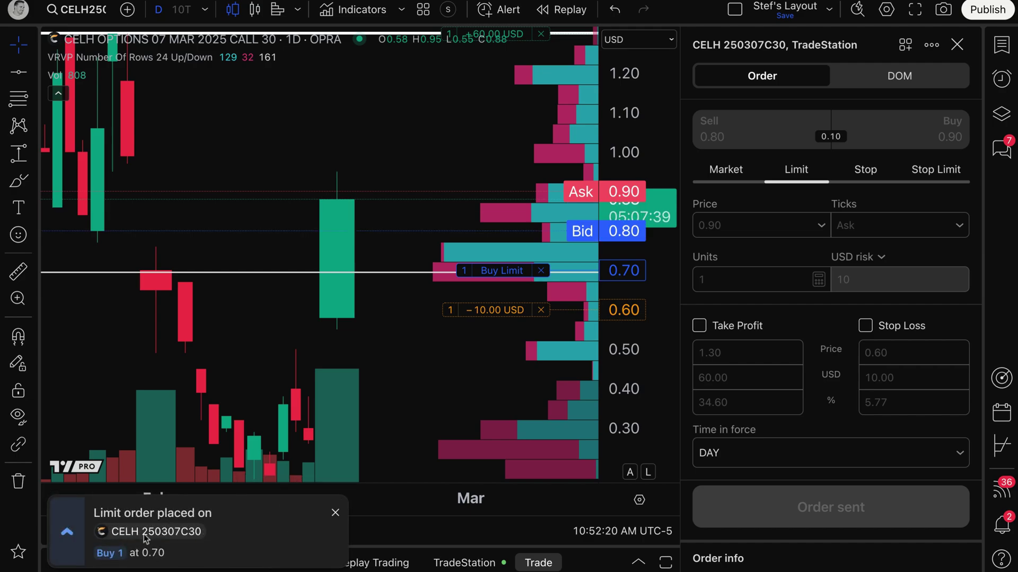
click(335, 513)
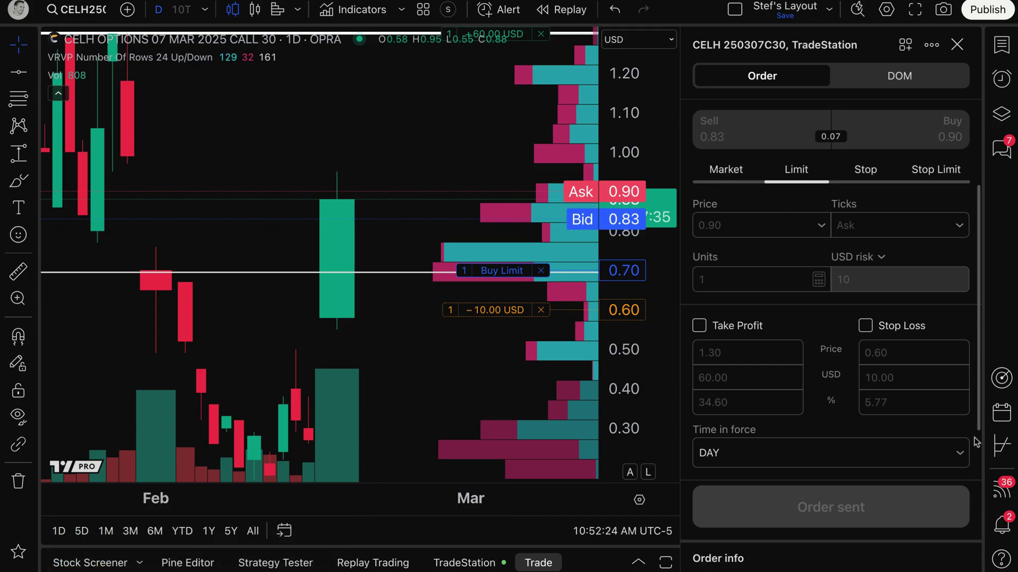
click(536, 564)
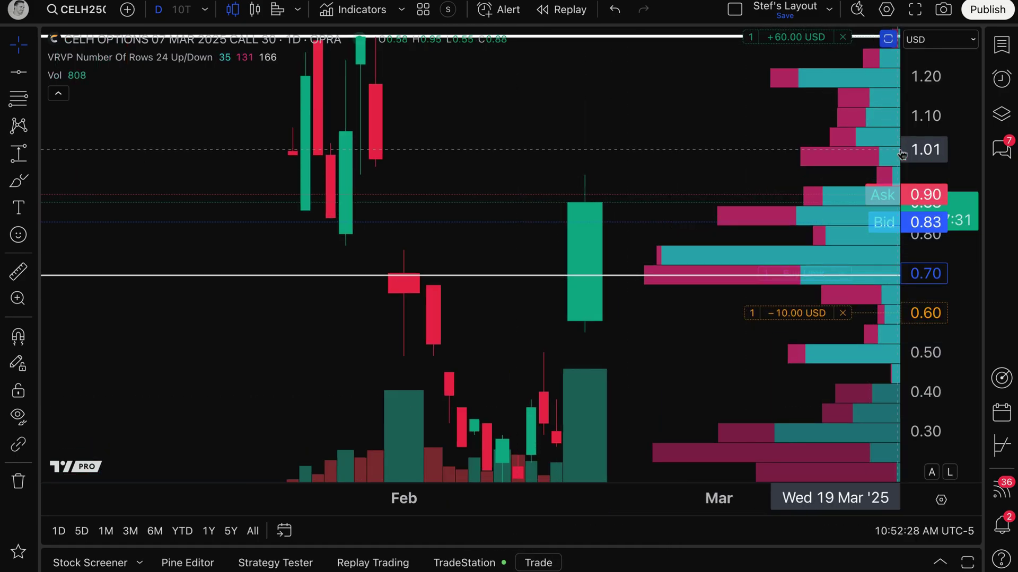
- Move the CELH call's take profit order to 1.60 on the chart, submit the modification and dismiss its notification
drag(902, 155, 711, 332)
scroll(597, 357, right, 3)
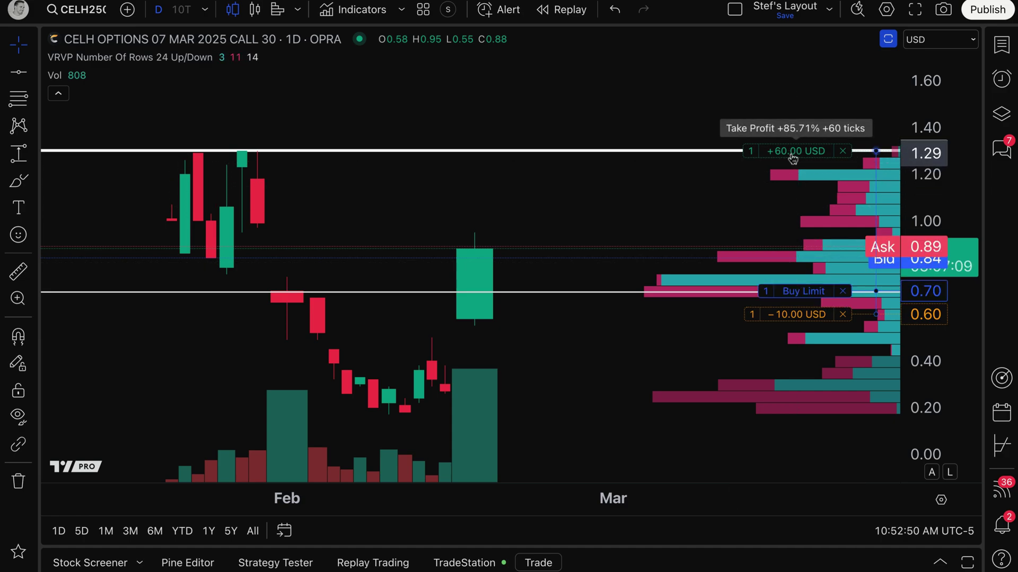
drag(793, 159, 793, 151)
drag(794, 115, 792, 83)
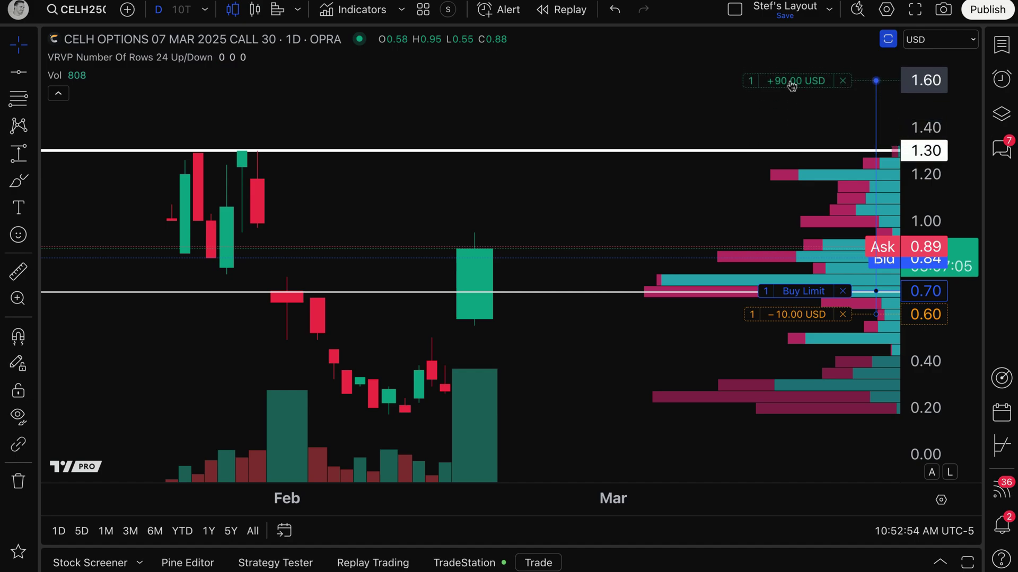
click(842, 477)
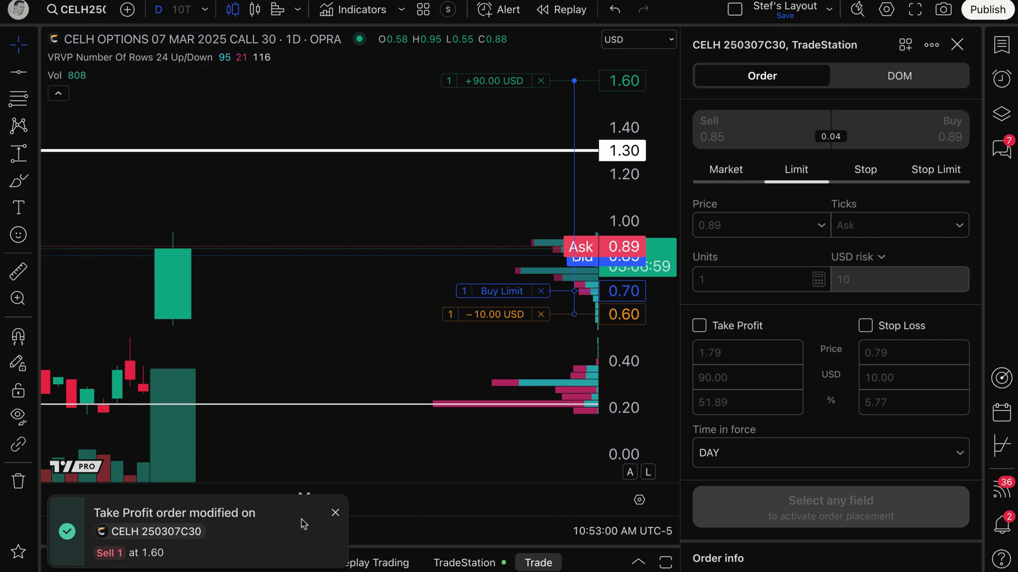
click(335, 512)
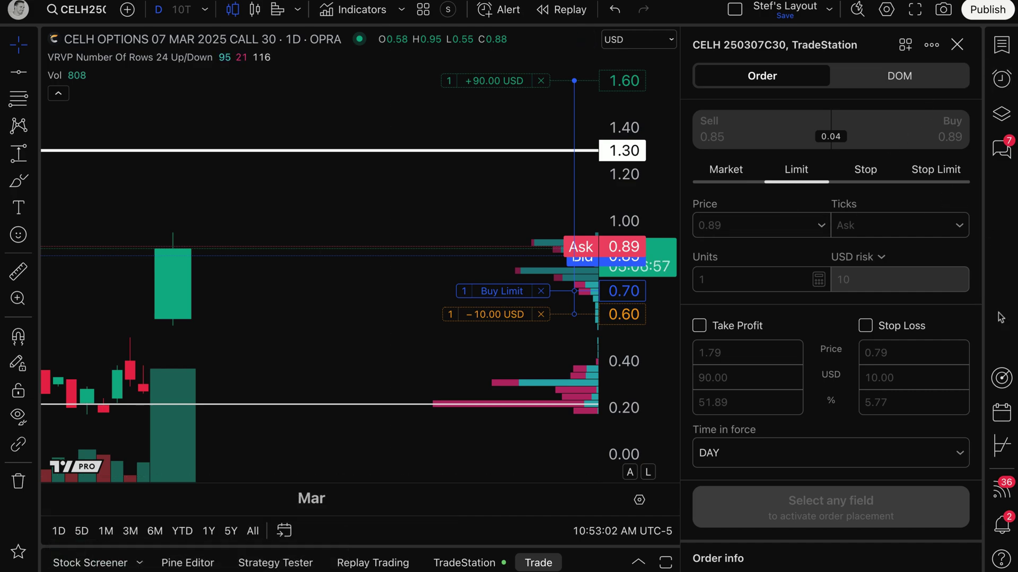
- Raise the CELH call's buy limit order to 0.86 on the chart and submit the modification
click(538, 563)
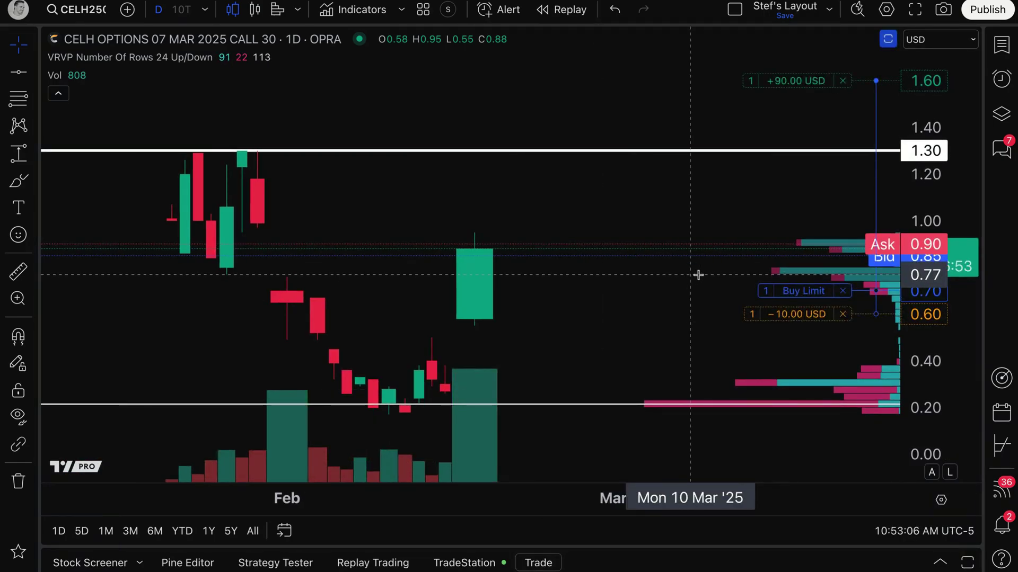
drag(804, 299, 803, 295)
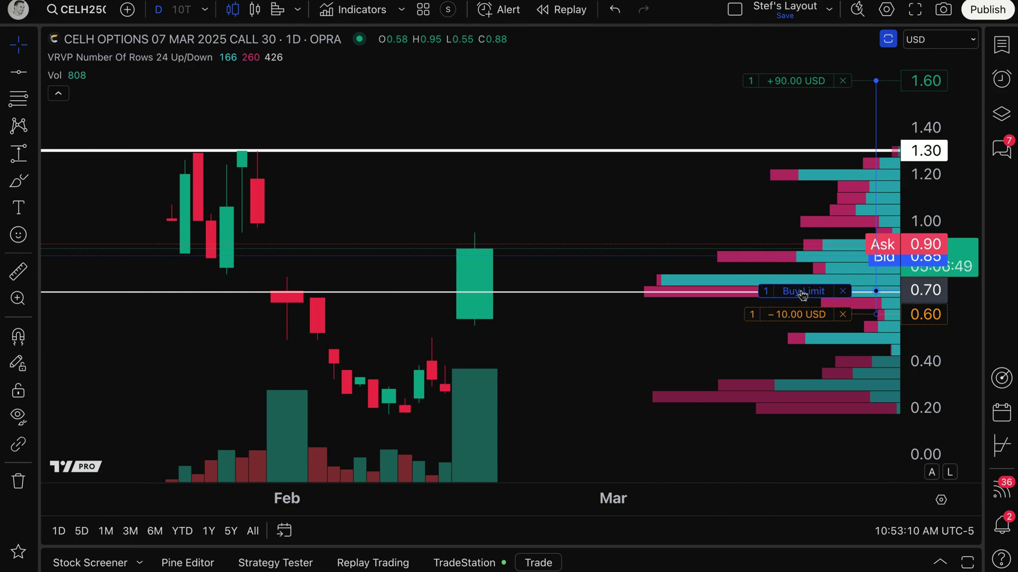
drag(803, 293, 802, 260)
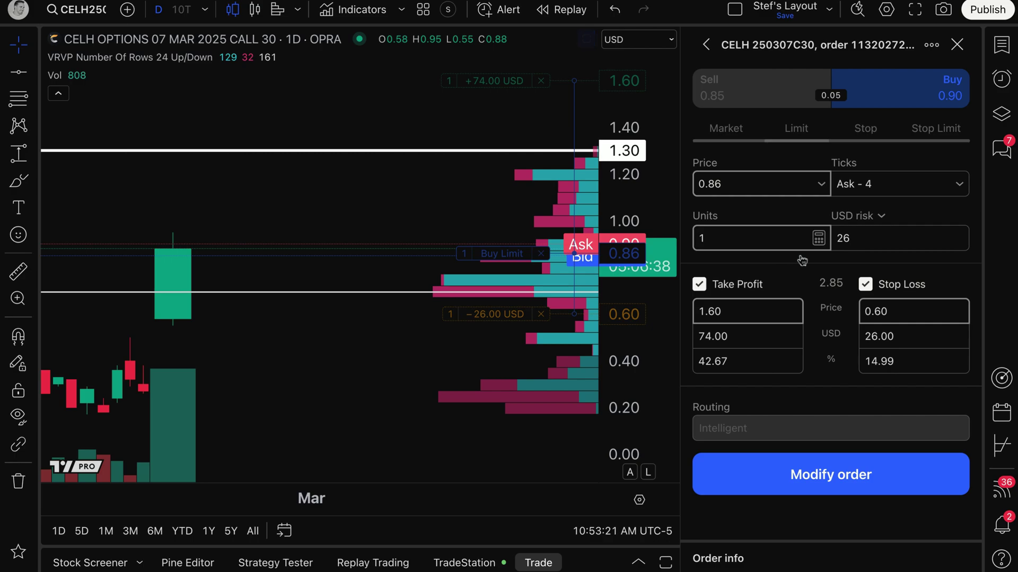
click(790, 471)
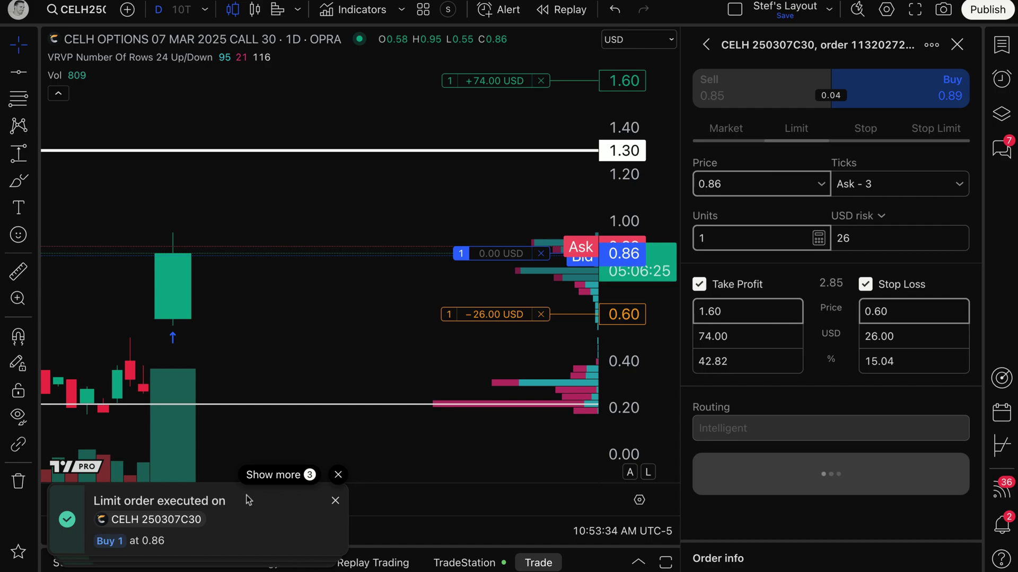
- Hide the order ticket and dismiss the execution and order modification notifications to clear the chart
click(538, 563)
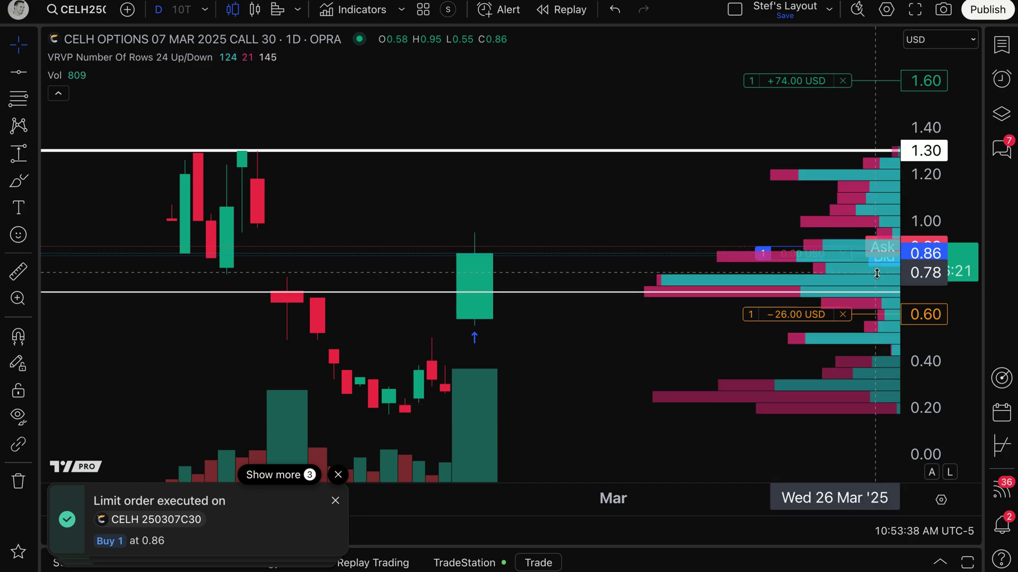
click(335, 501)
click(336, 506)
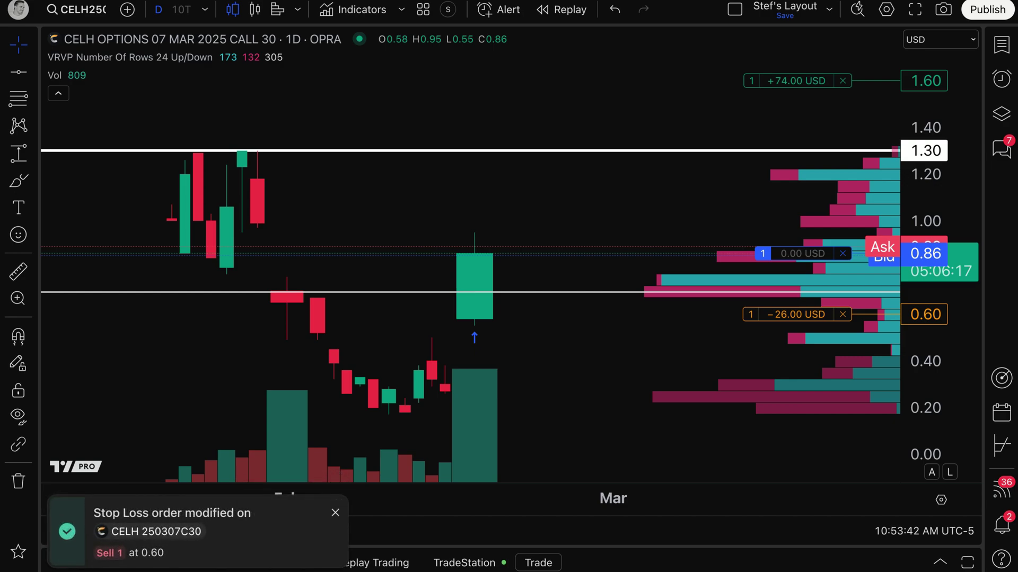
click(335, 513)
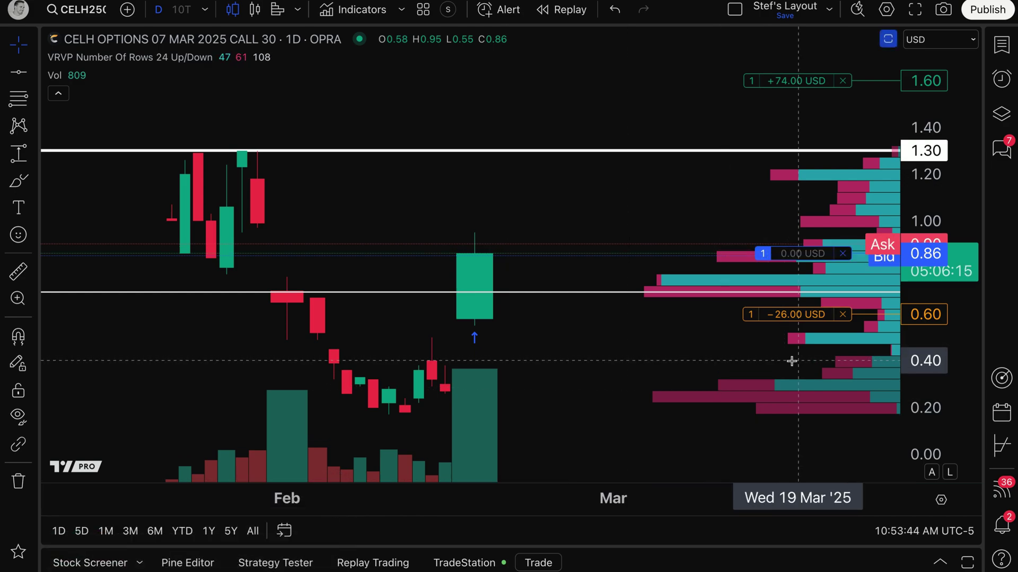
drag(685, 351, 659, 351)
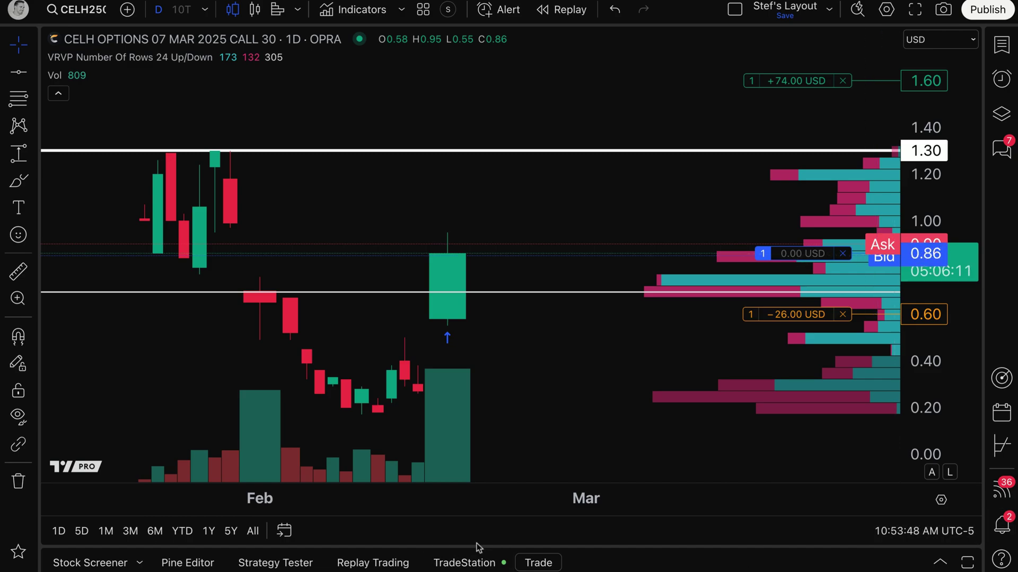
- Review the CELH call's open position and the working orders in the TradeStation account, and collapse the account view
click(486, 564)
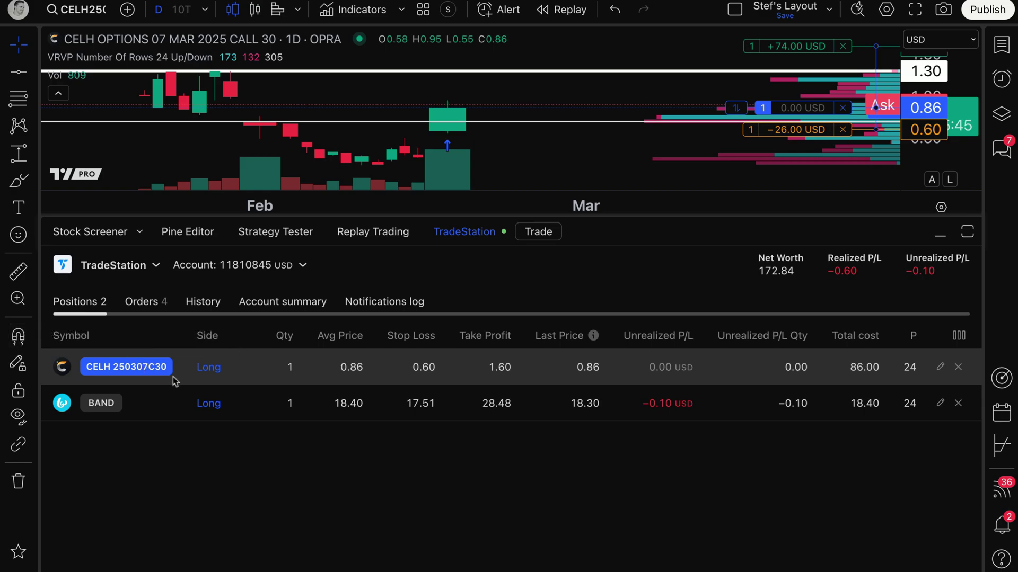
click(137, 301)
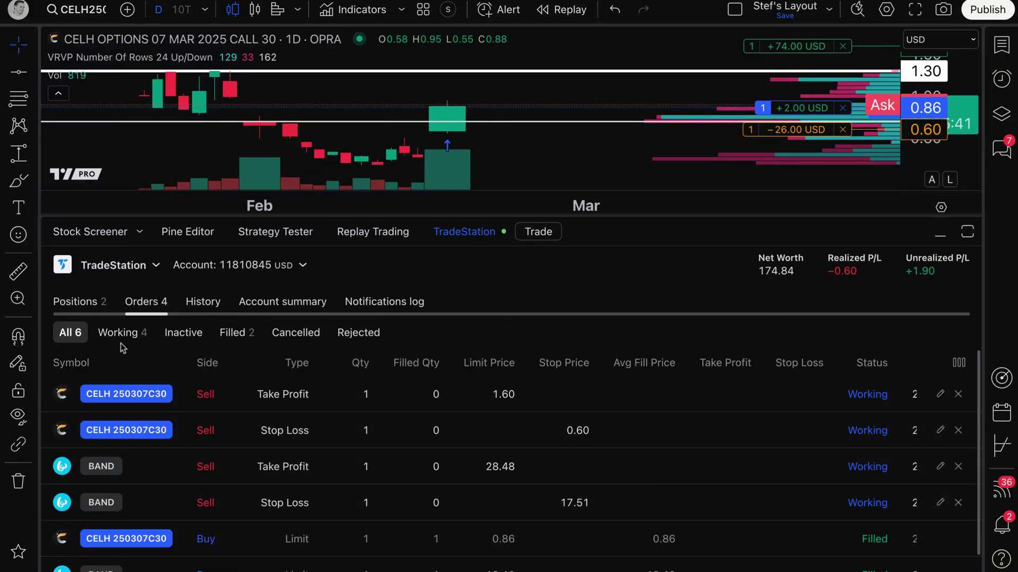
click(94, 305)
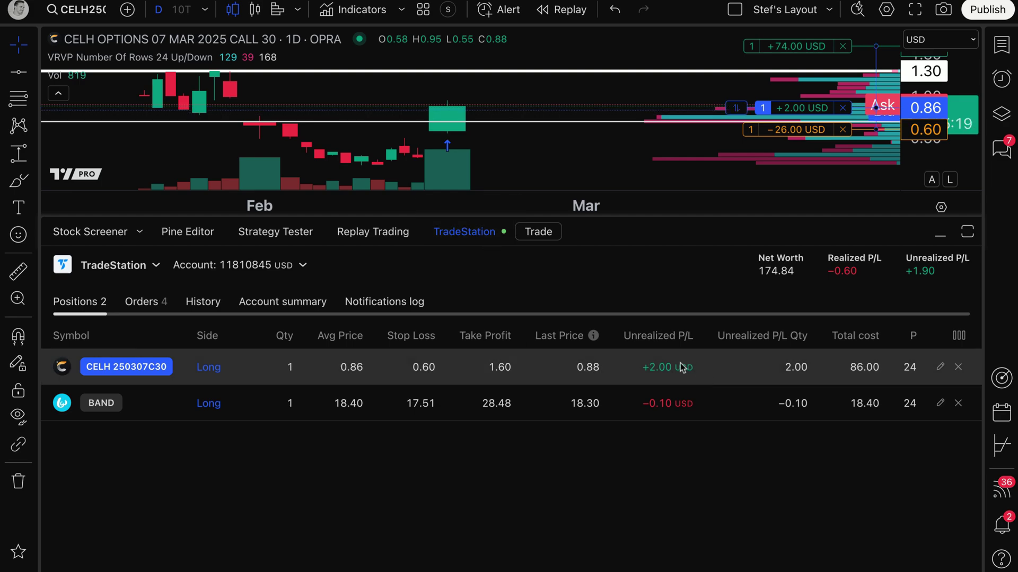
click(479, 232)
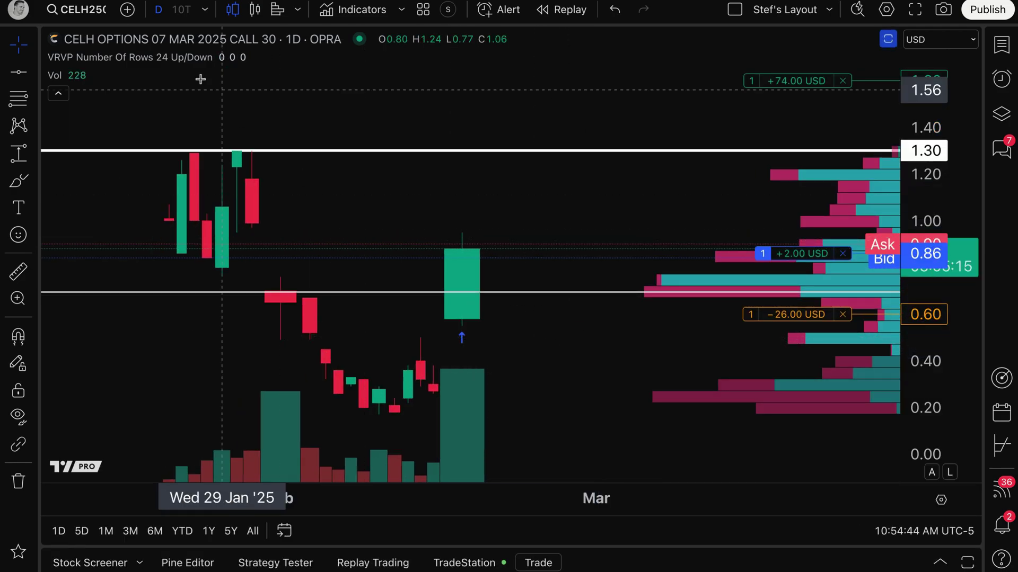
- Search the options symbols for AAPL and open its options chain
click(79, 10)
click(214, 55)
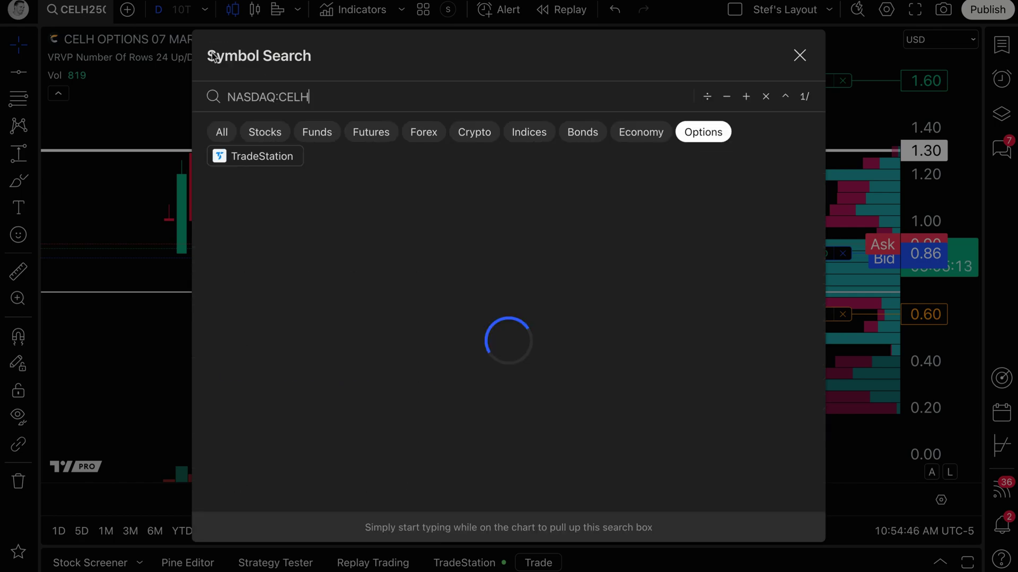
double_click(276, 96)
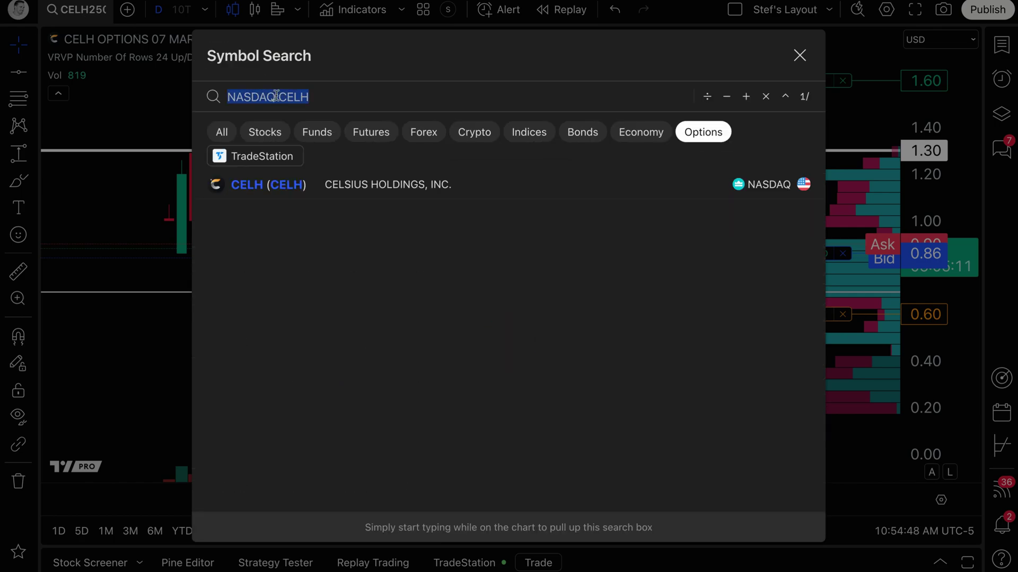
key(BackSpace)
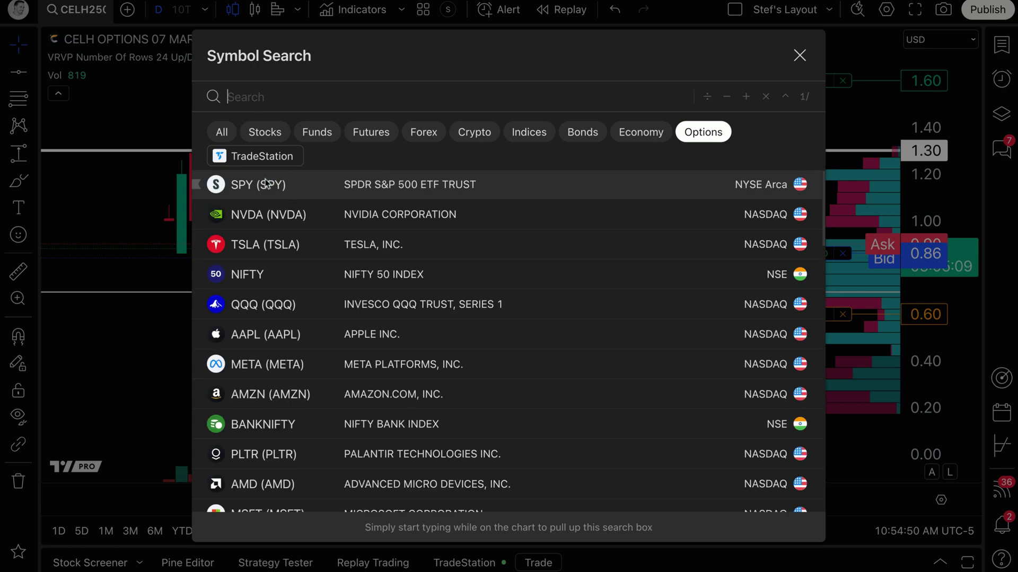
text(AAPL)
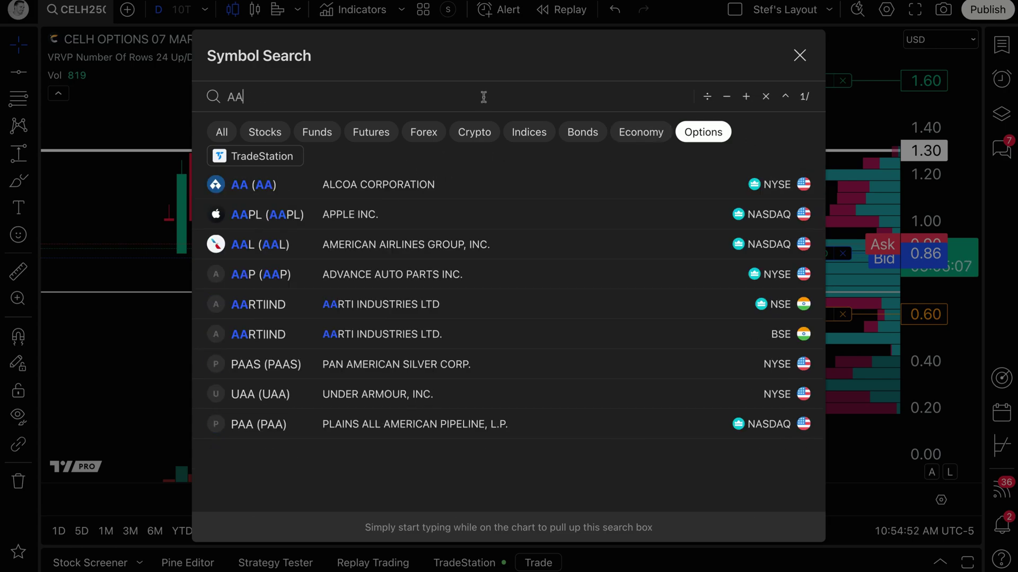
click(415, 192)
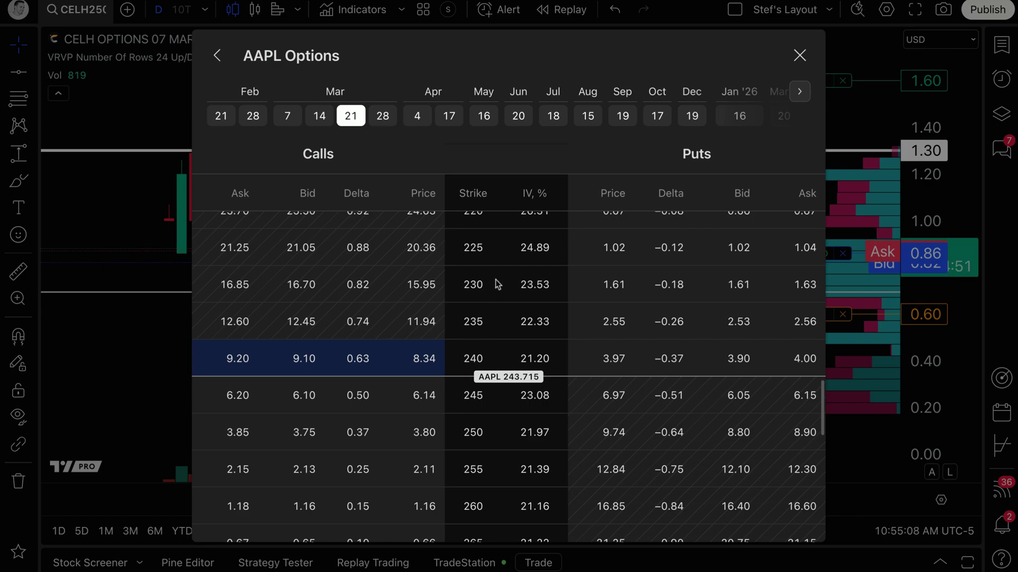
- Compare the AAPL option chains across the March and April expirations and examine the February 21 chain's strikes around and above 242.5
click(387, 121)
click(418, 117)
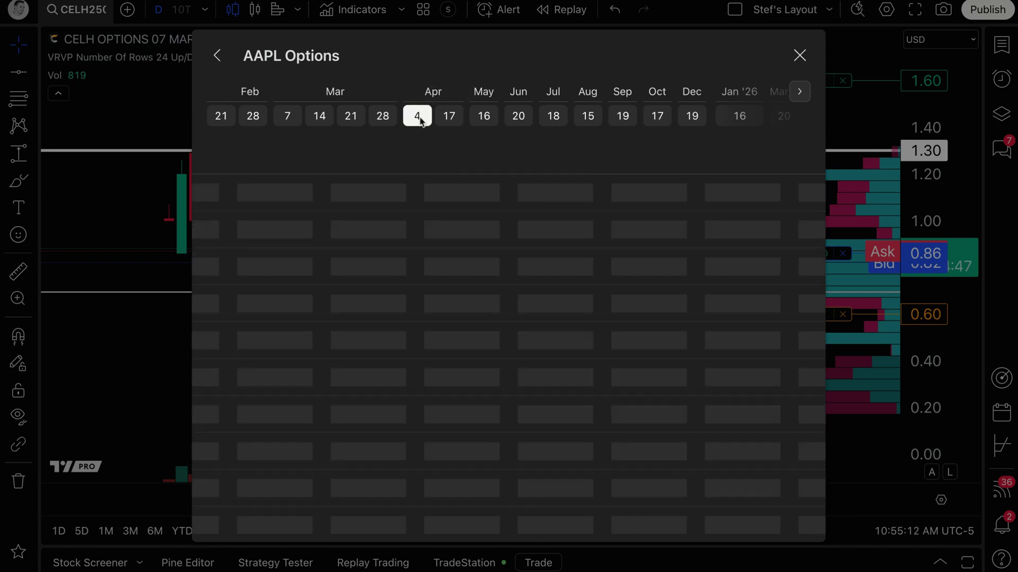
click(446, 120)
click(417, 116)
click(384, 116)
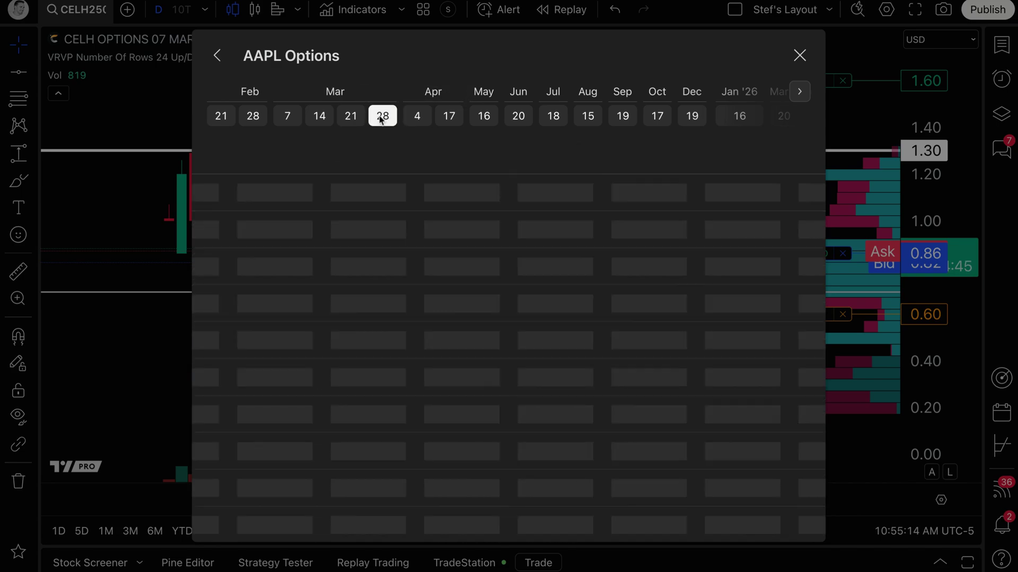
click(351, 116)
click(319, 117)
click(280, 117)
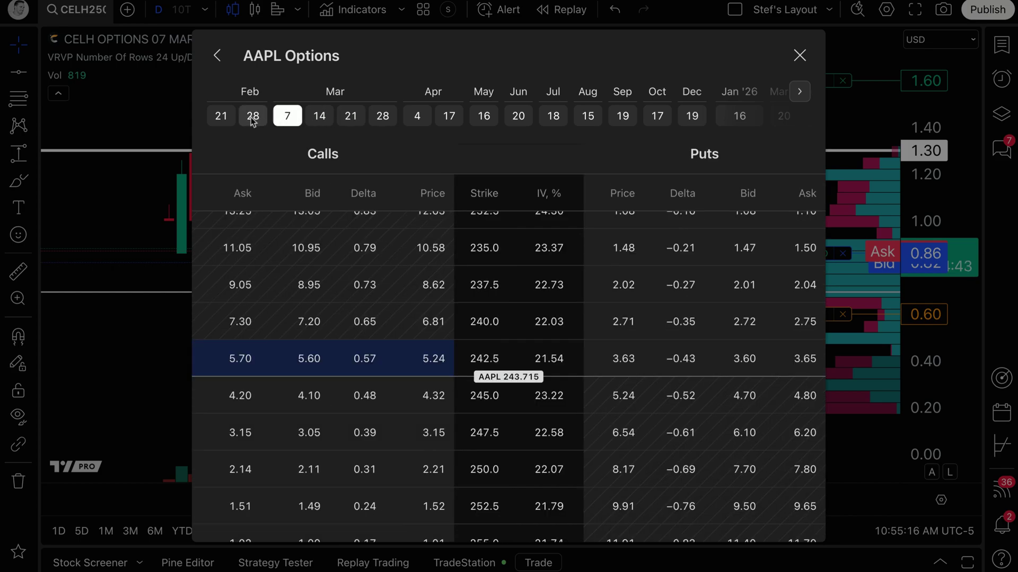
click(221, 117)
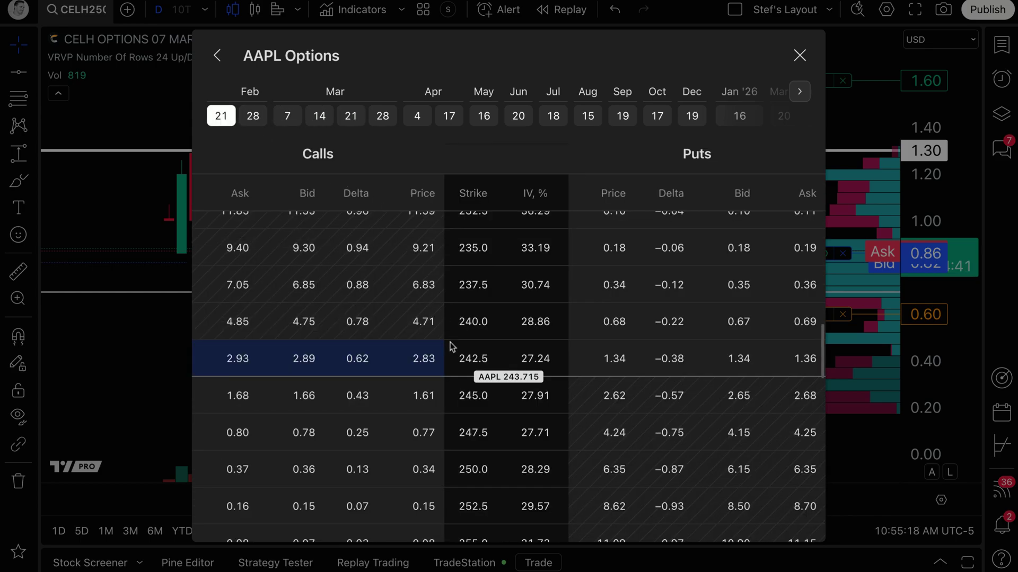
scroll(456, 431, down, 3)
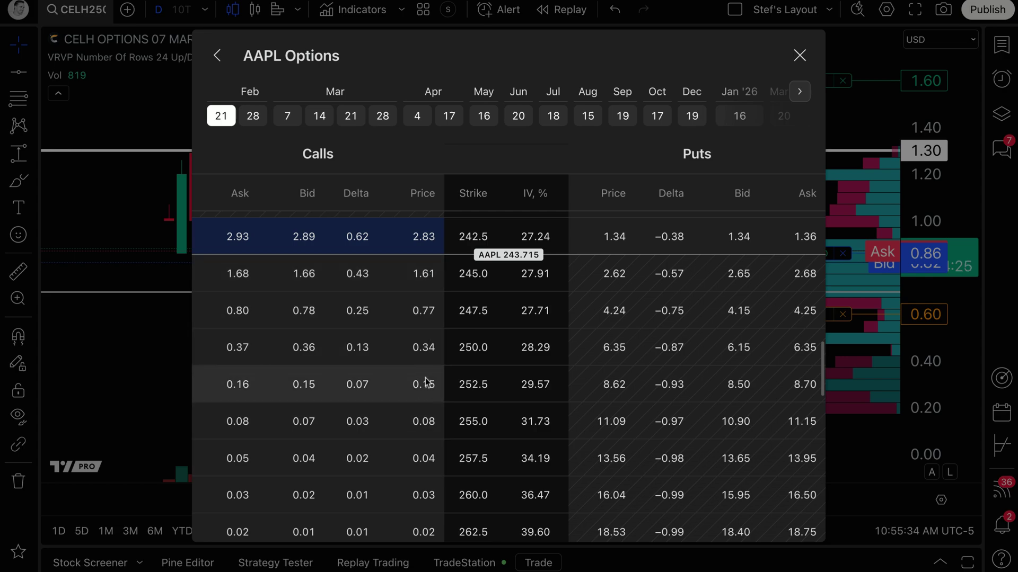
- Search the options symbols for CELH instead of AAPL, examine the strikes in its March 21 options chain, and close the chain
click(218, 56)
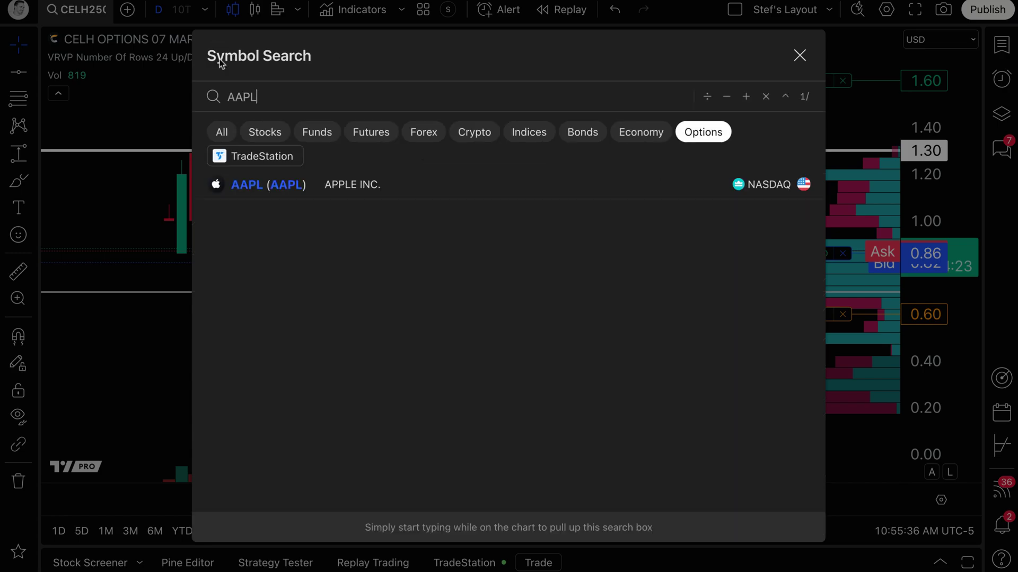
double_click(286, 102)
key(BackSpace)
text(CELH)
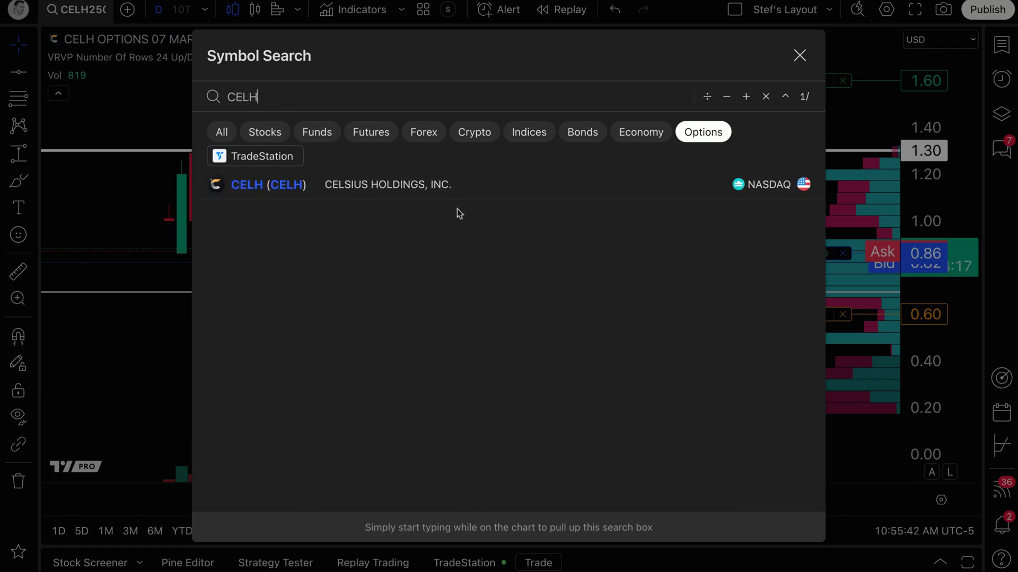
click(444, 187)
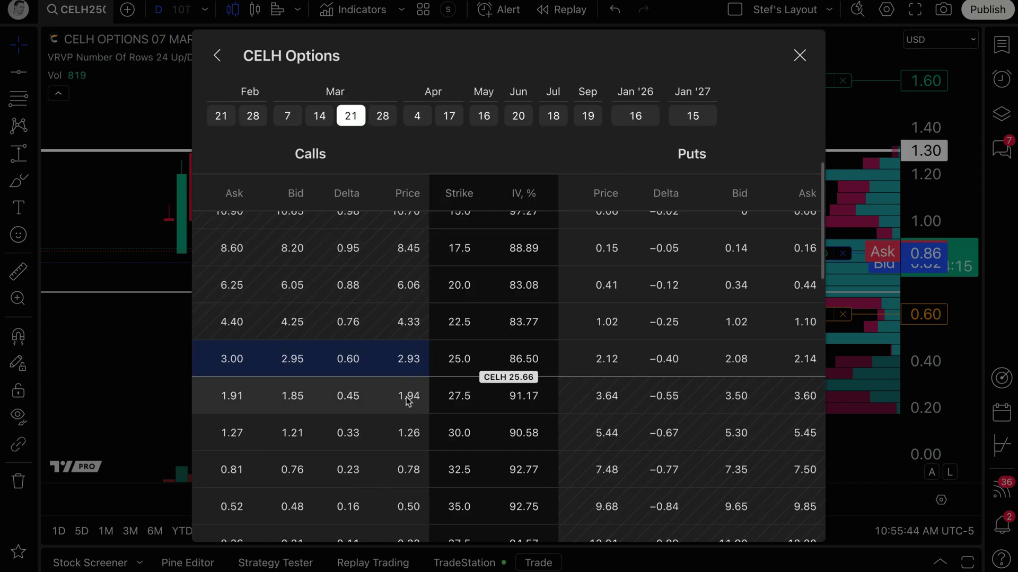
scroll(453, 393, down, 2)
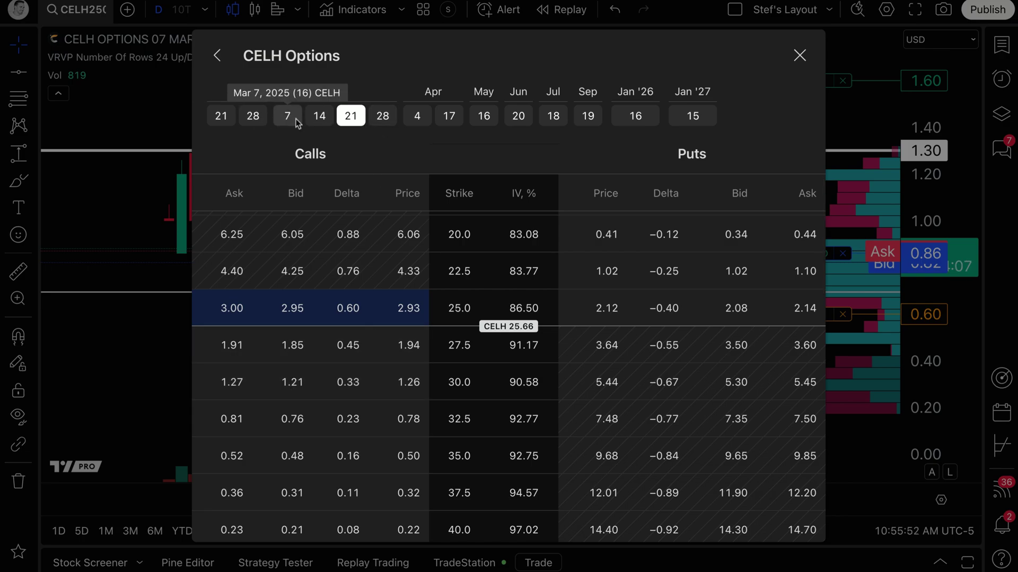
click(799, 55)
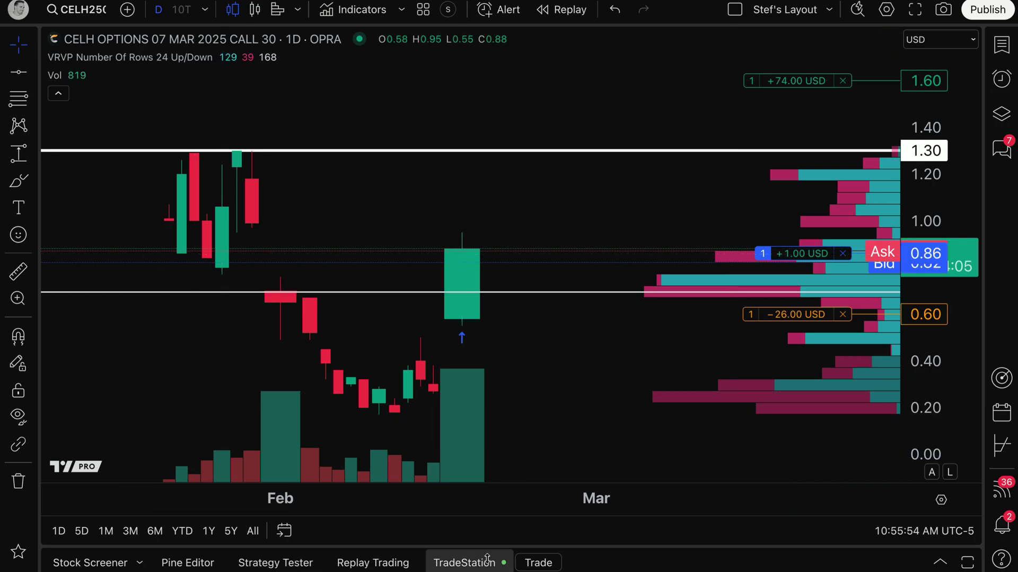
- Review the open positions in the TradeStation account, collapse the account view, and inspect the CELH call's daily chart
click(464, 562)
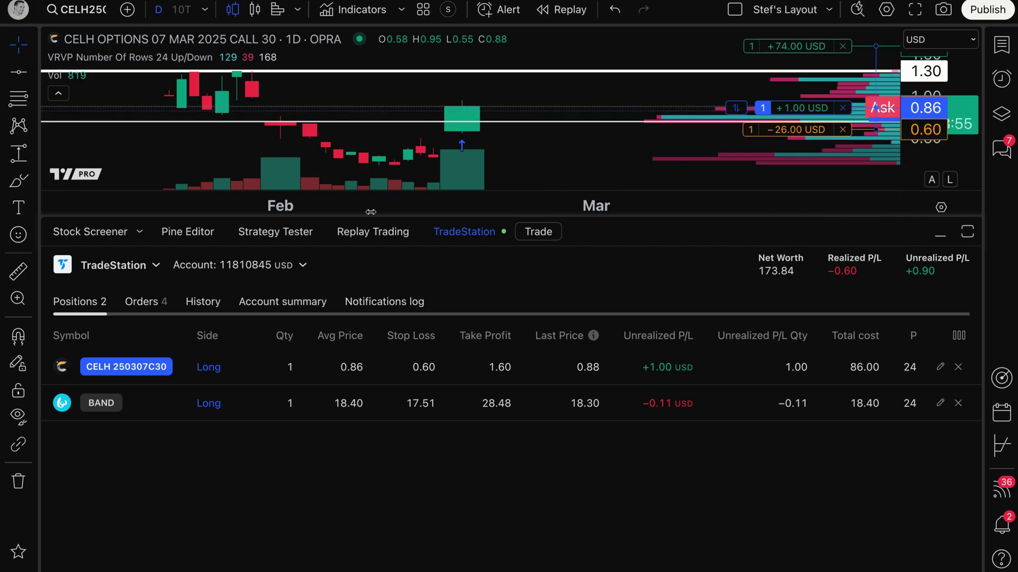
click(477, 238)
drag(411, 202, 501, 202)
scroll(450, 198, up, 2)
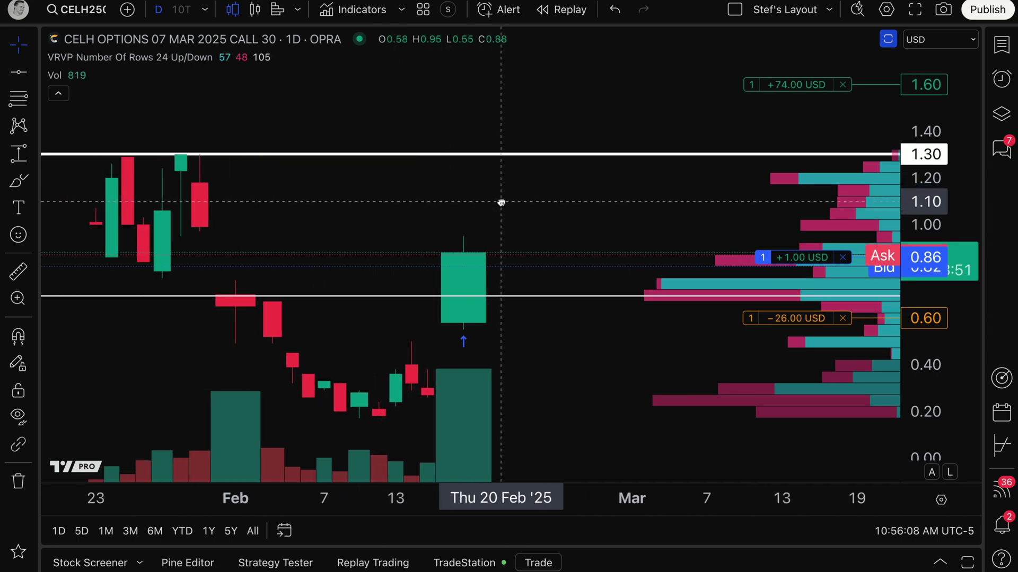
scroll(454, 211, left, 3)
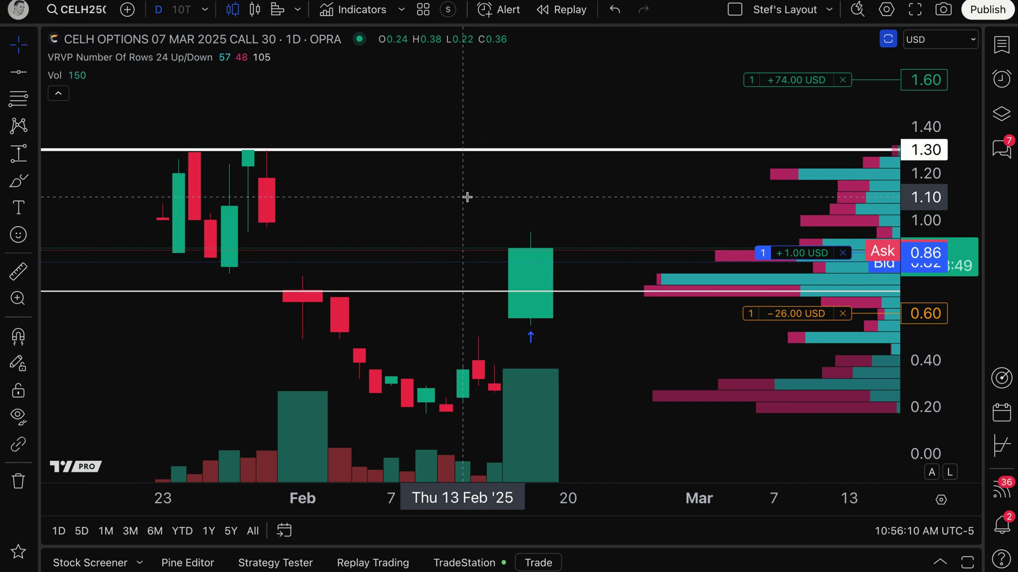